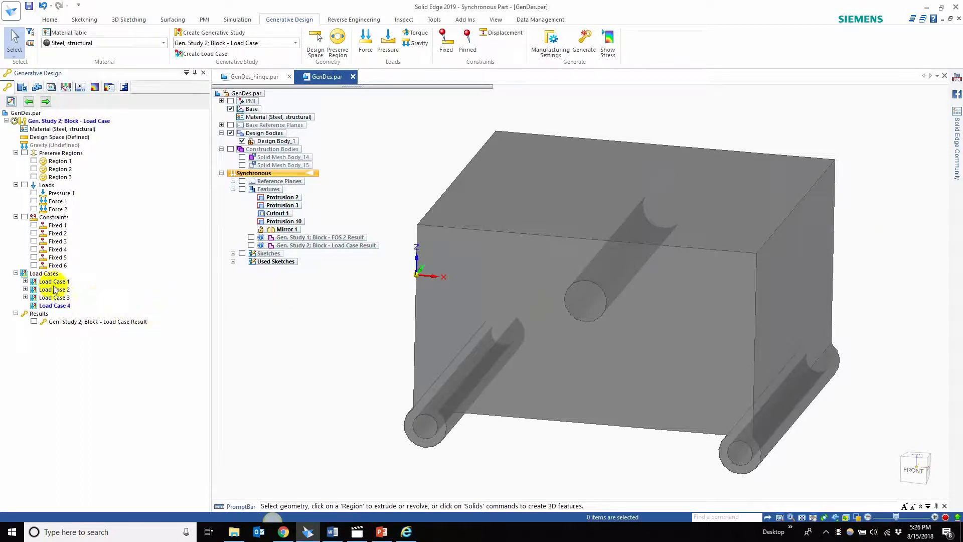
Delete the empty Load Case 4 from the generative study.
{"action": "left_click", "coordinate": [55, 305]}
{"action": "right_click", "coordinate": [65, 305]}
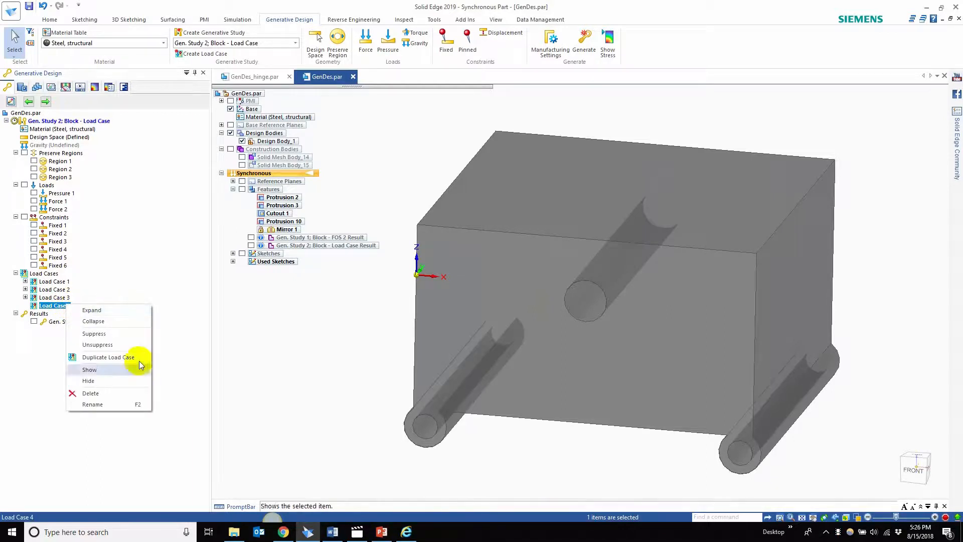
{"action": "left_click", "coordinate": [130, 393]}
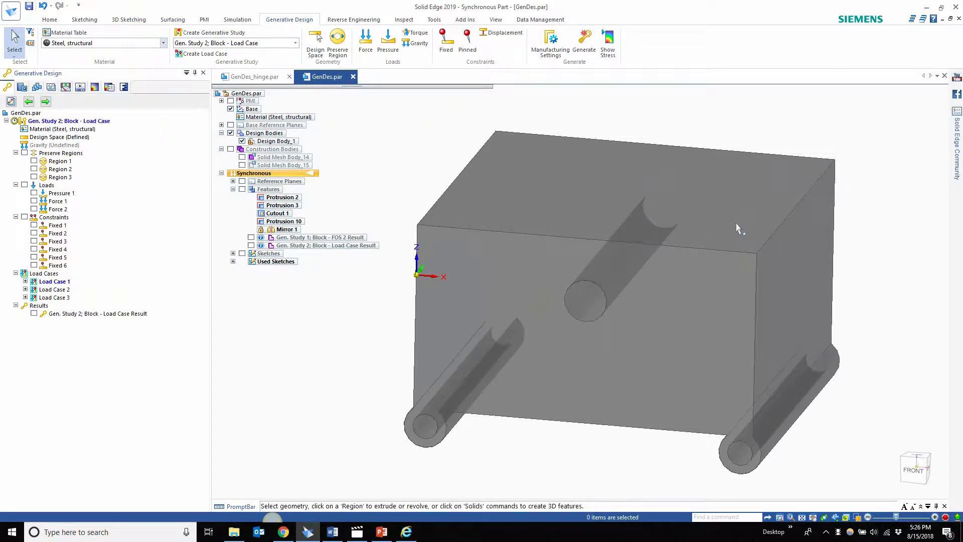
Display the preserve regions on the block and inspect Region 1.
{"action": "left_click", "coordinate": [24, 153]}
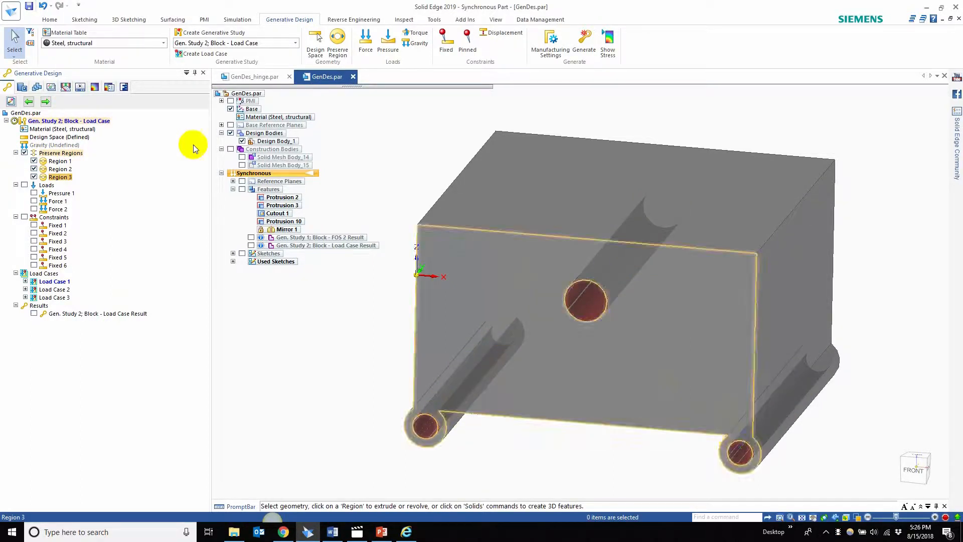
{"action": "left_click", "coordinate": [56, 162]}
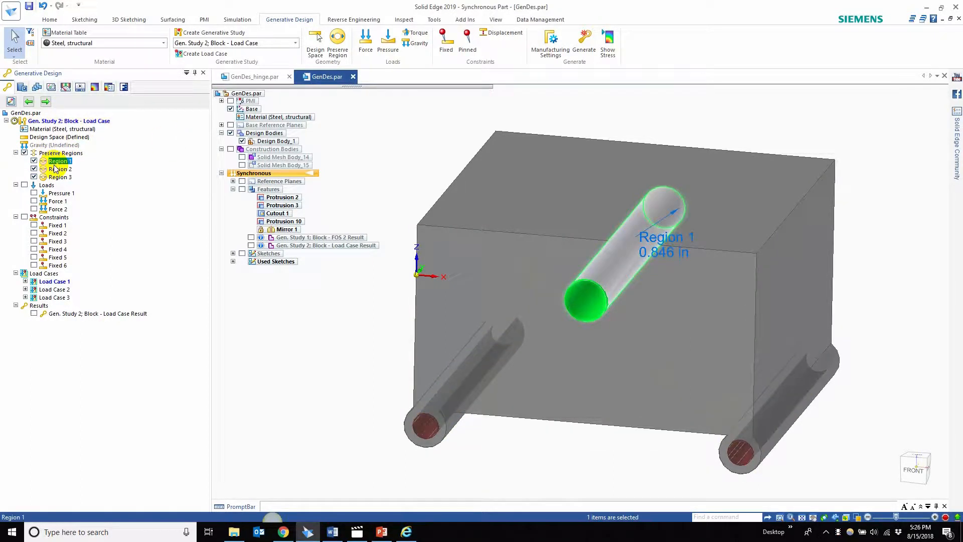
{"action": "key", "text": "Escape"}
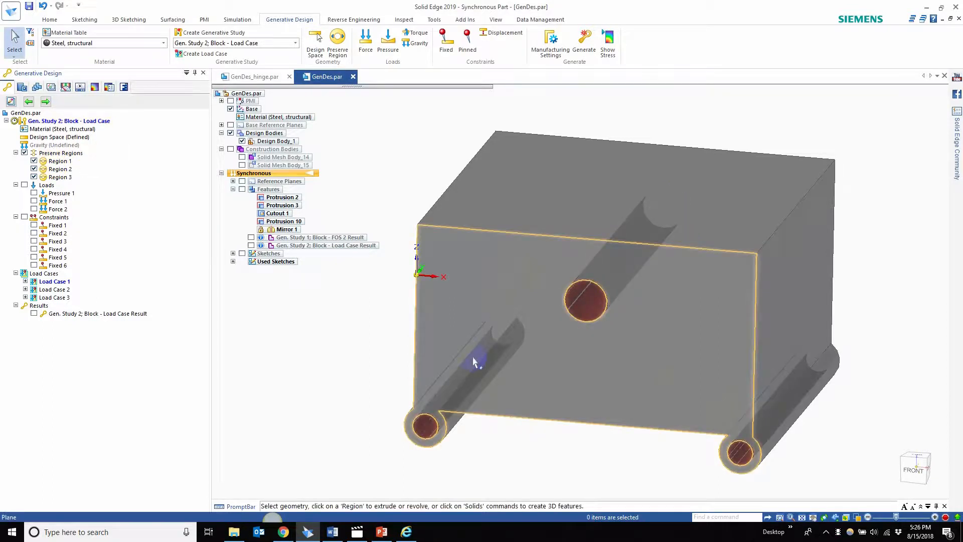
{"action": "left_click", "coordinate": [24, 186]}
{"action": "left_click", "coordinate": [24, 186]}
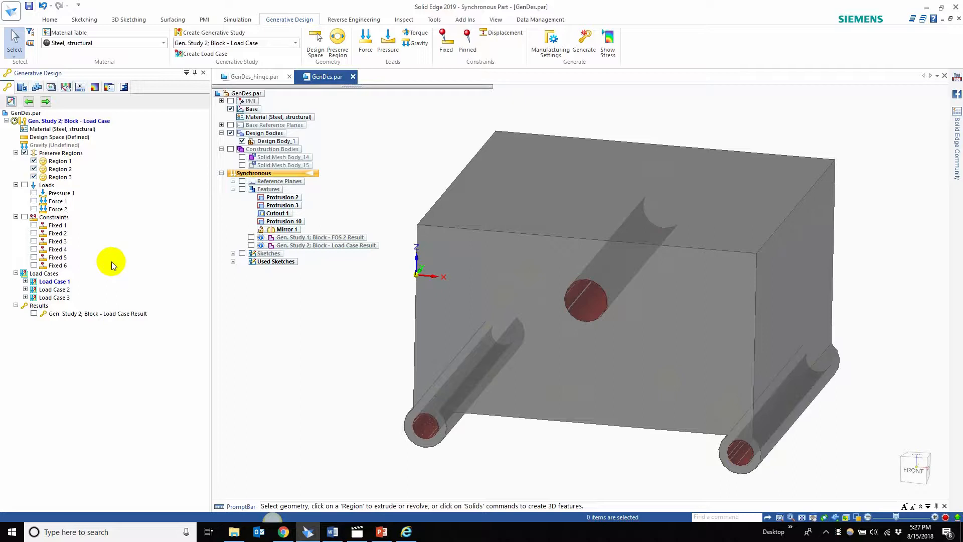
Expand Load Case 1, display Pressure 1 on the block's upper face and review its value and offset.
{"action": "left_click", "coordinate": [25, 282]}
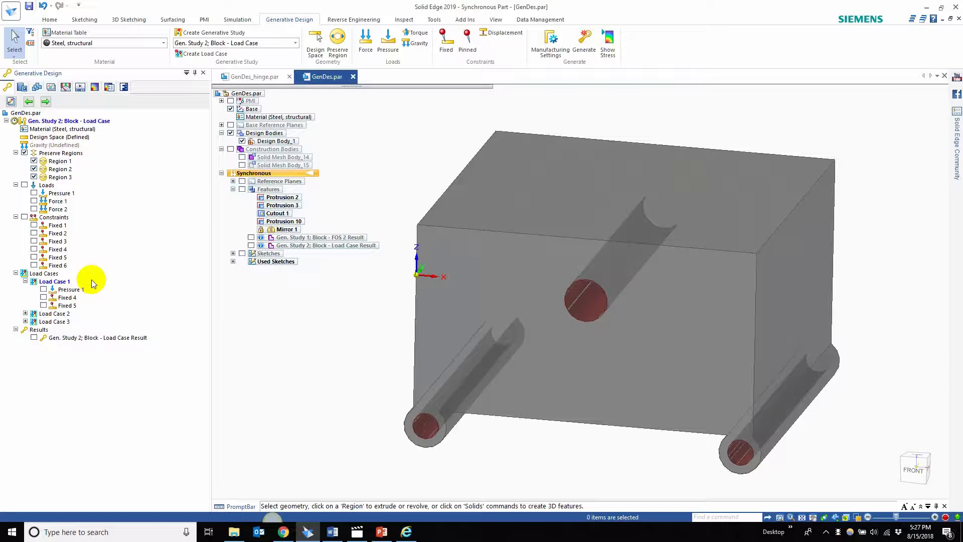
{"action": "left_click", "coordinate": [44, 290]}
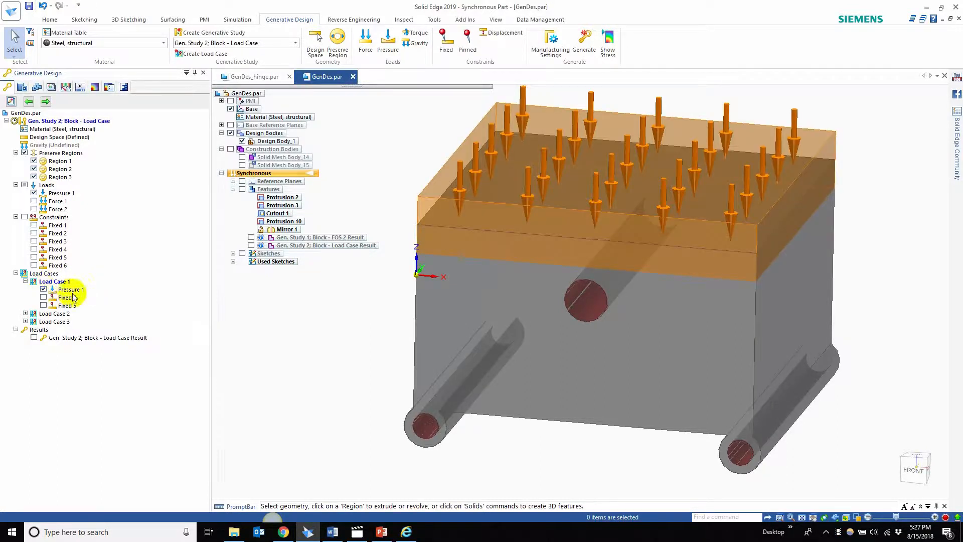
{"action": "left_click", "coordinate": [65, 290]}
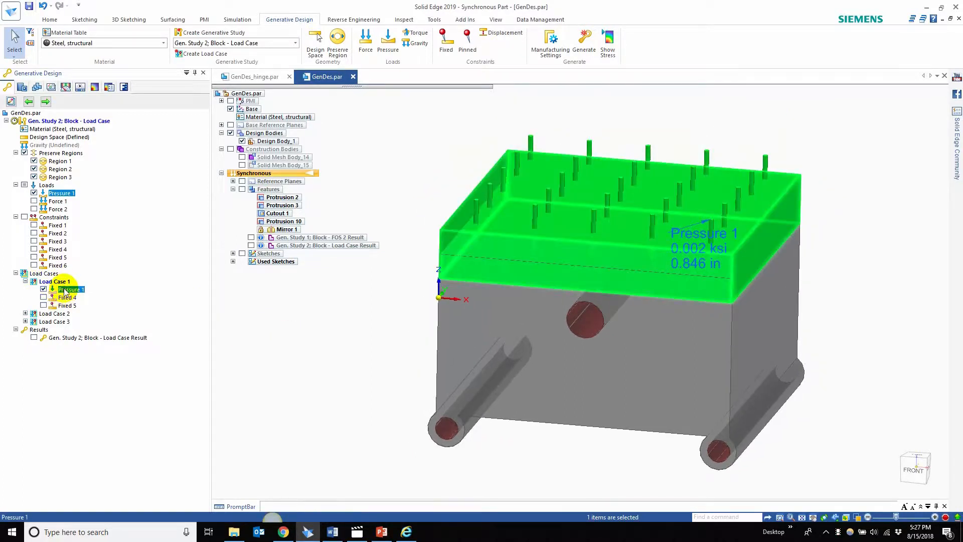
{"action": "left_click", "coordinate": [714, 254]}
{"action": "middle_click_drag", "start_coordinate": [716, 294], "coordinate": [748, 288]}
{"action": "left_click", "coordinate": [846, 254]}
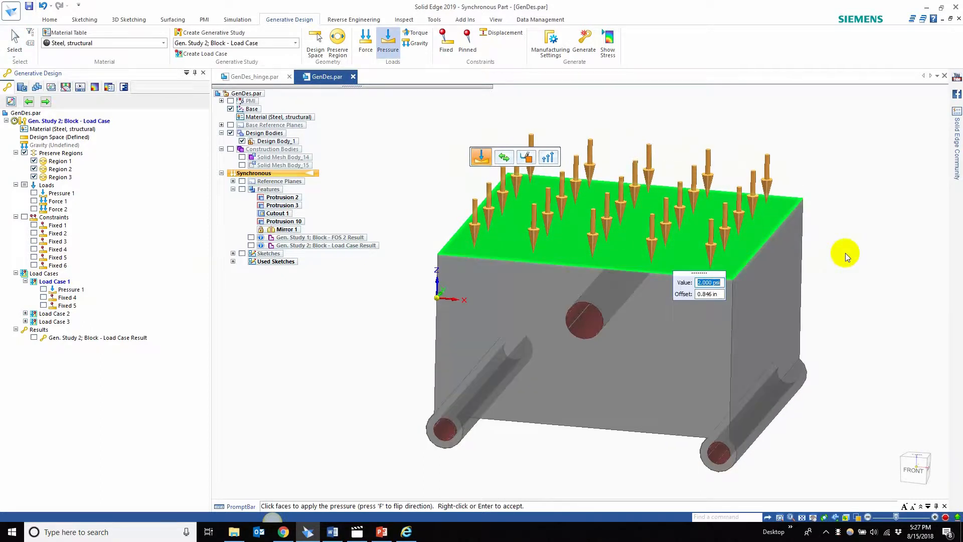
{"action": "right_click", "coordinate": [845, 253]}
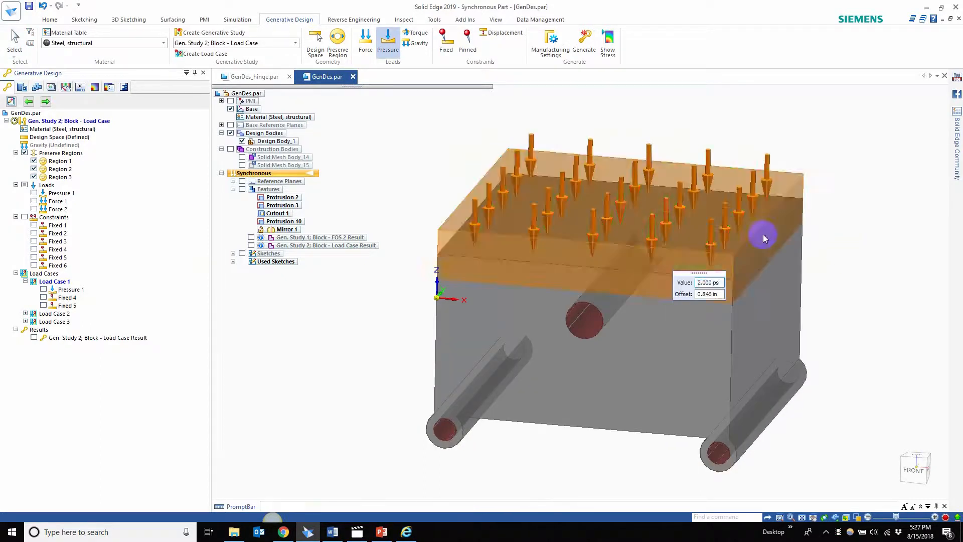
{"action": "key", "text": "Escape"}
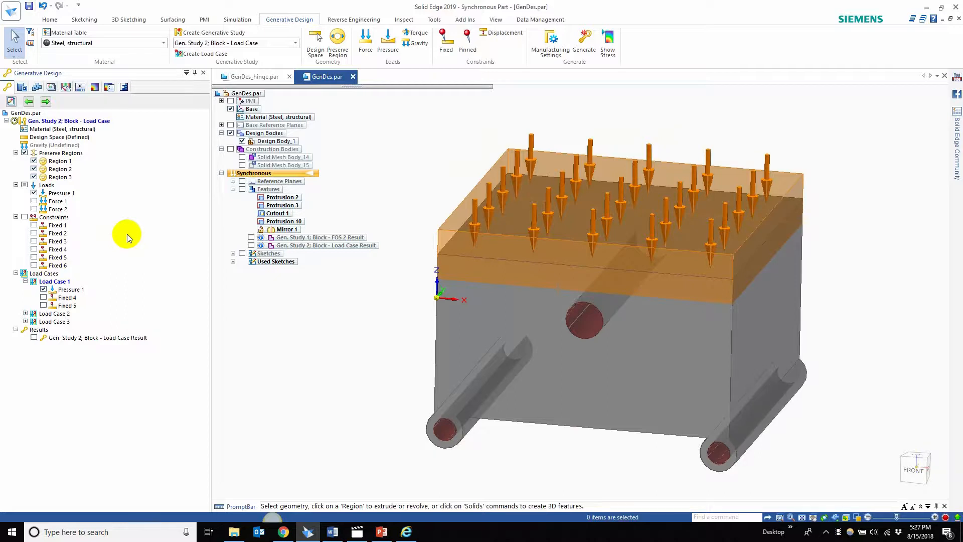
Display Load Case 1's Fixed 4 and Fixed 5 constraints and inspect them on the two lower cylinders.
{"action": "left_click", "coordinate": [43, 297]}
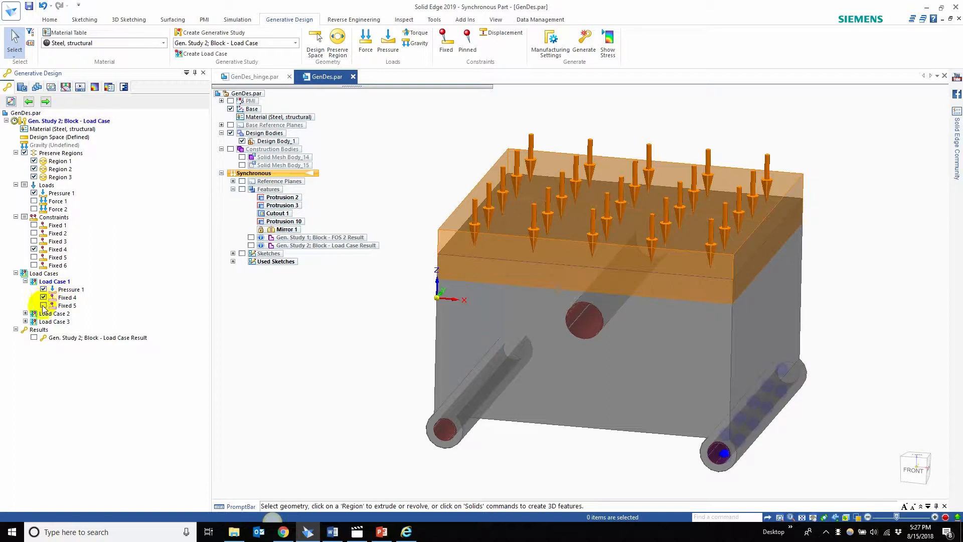
{"action": "left_click", "coordinate": [43, 305]}
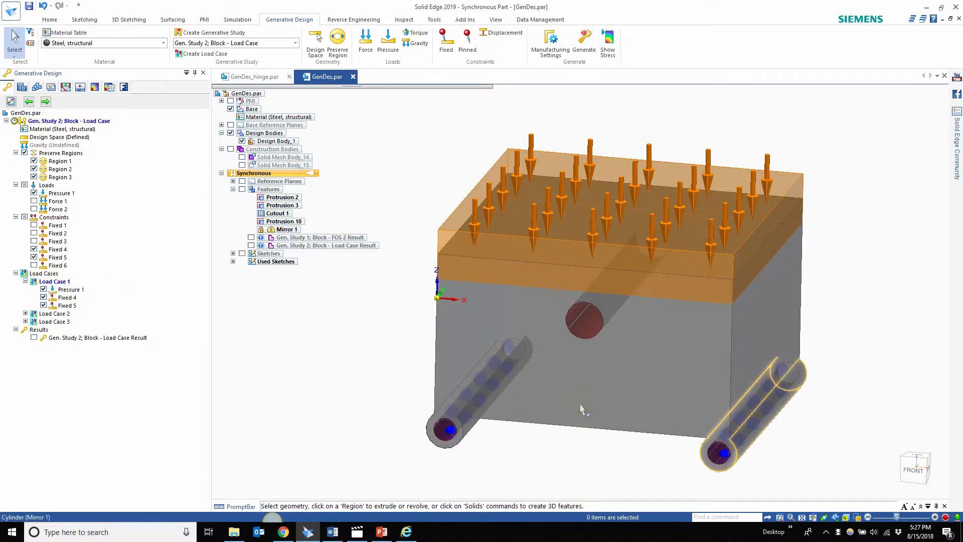
{"action": "left_click", "coordinate": [68, 298]}
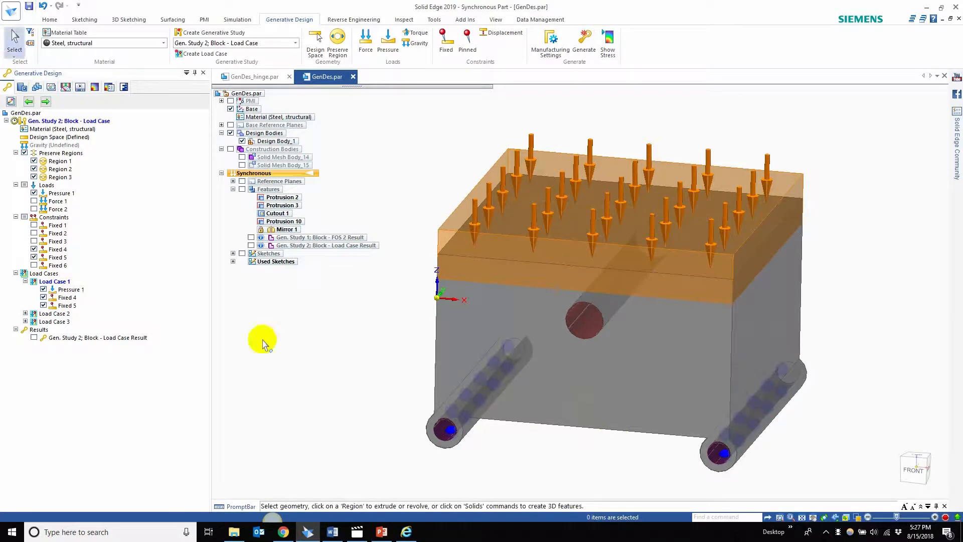
{"action": "left_click", "coordinate": [68, 306]}
{"action": "key", "text": "Escape"}
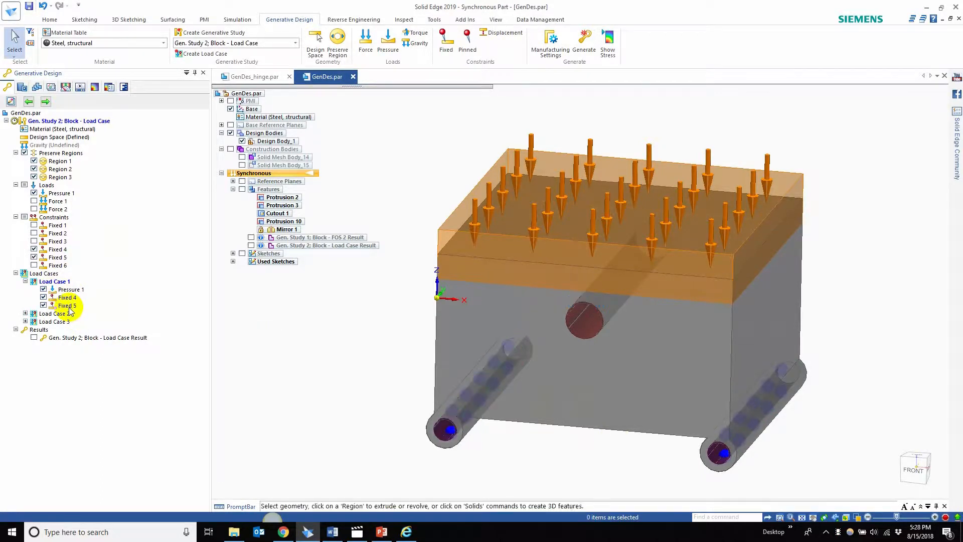
Hide Load Case 1's load and constraints along with the preserve regions, and collapse Load Case 1.
{"action": "left_click", "coordinate": [33, 282]}
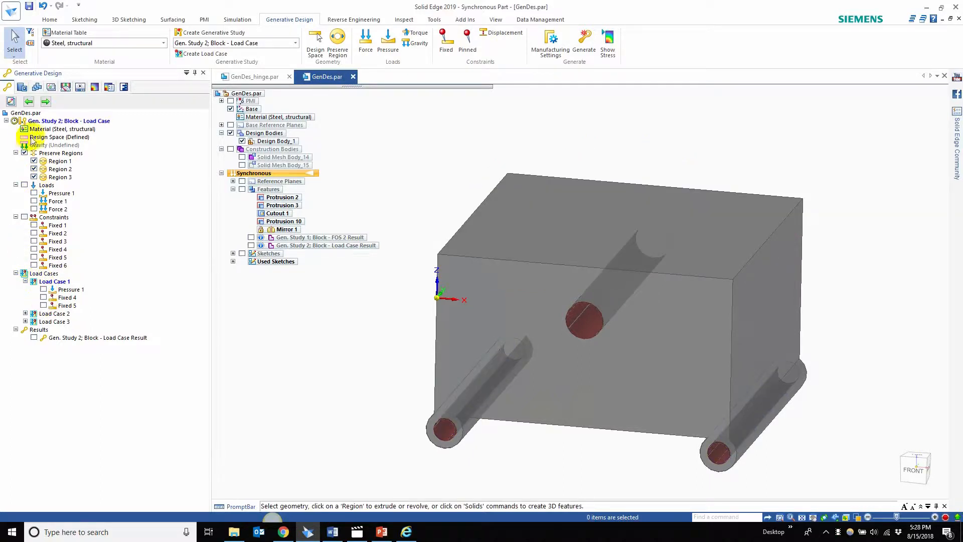
{"action": "left_click", "coordinate": [24, 153]}
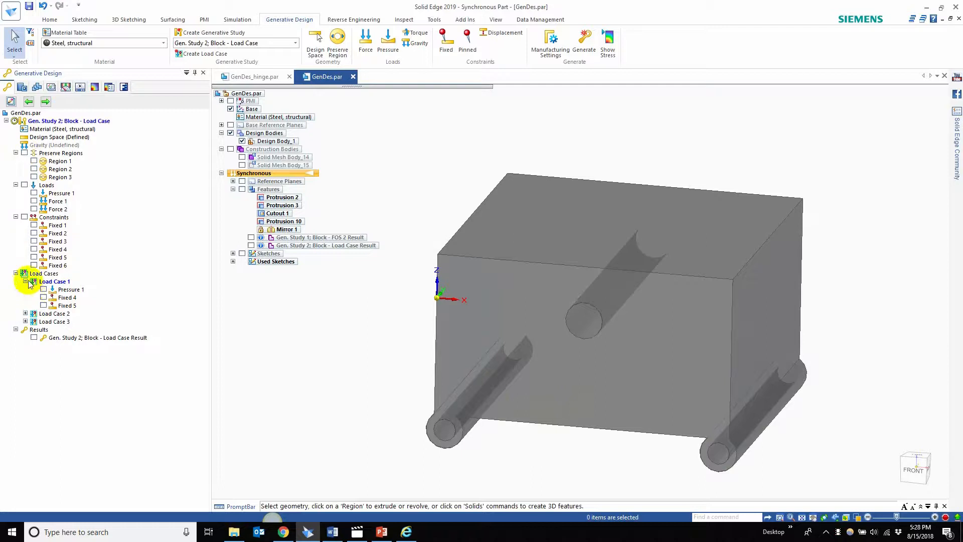
{"action": "left_click", "coordinate": [25, 282]}
Expand Load Case 2, display Force 1 and review its directional components and offset.
{"action": "left_click", "coordinate": [25, 289]}
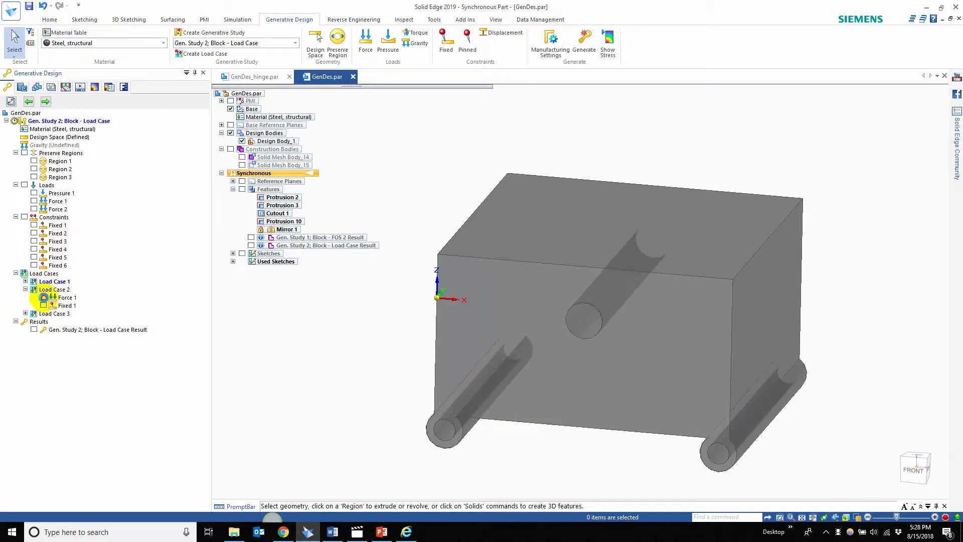
{"action": "left_click", "coordinate": [44, 298]}
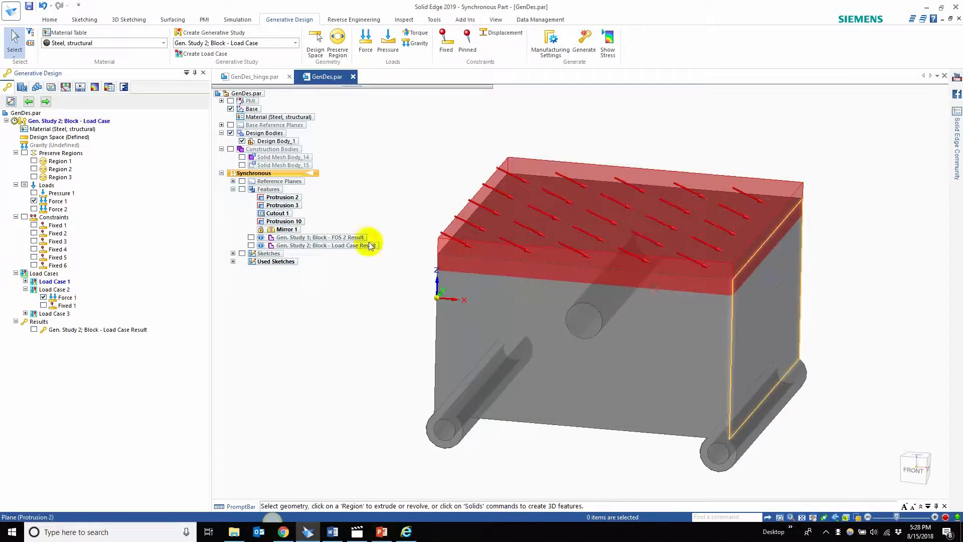
{"action": "double_click", "coordinate": [64, 298]}
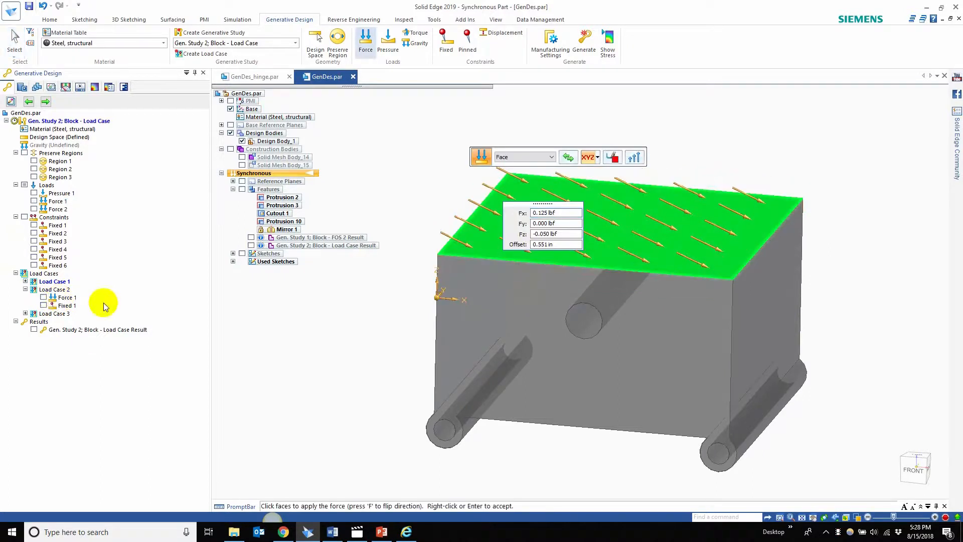
{"action": "left_click_drag", "start_coordinate": [543, 204], "coordinate": [731, 108]}
{"action": "left_click", "coordinate": [751, 115]}
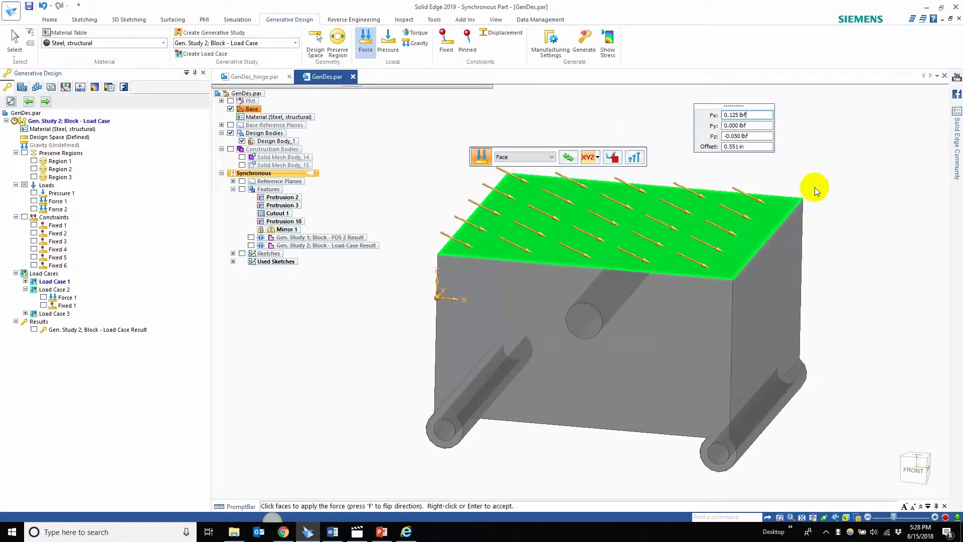
{"action": "right_click", "coordinate": [799, 164]}
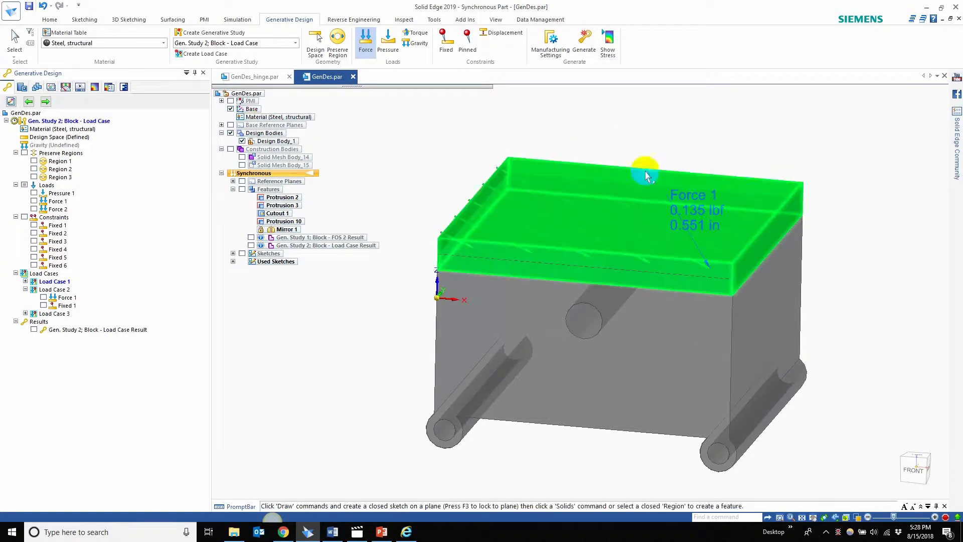
Display and inspect Load Case 2's Fixed 1 constraint at the central hole, and hide Force 1 and Fixed 1.
{"action": "left_click", "coordinate": [43, 305]}
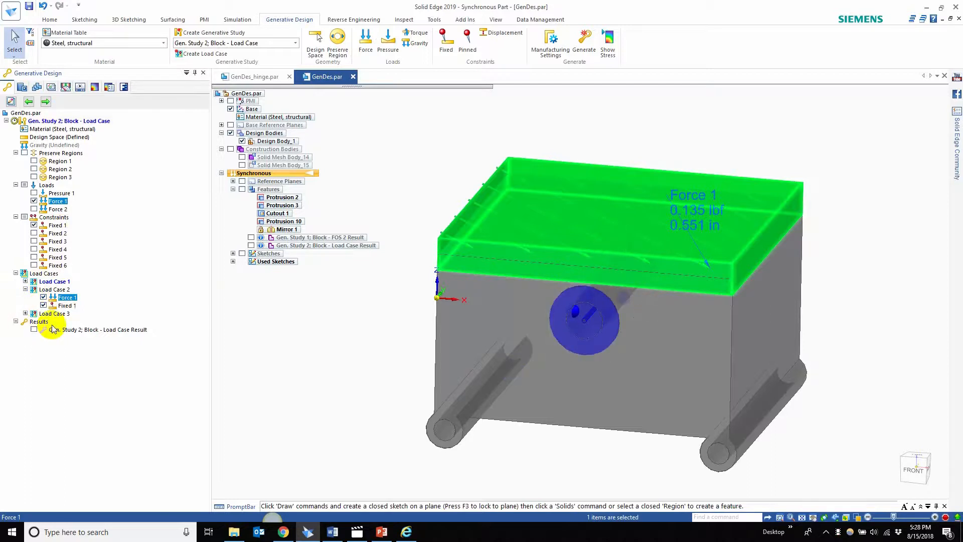
{"action": "left_click", "coordinate": [66, 306]}
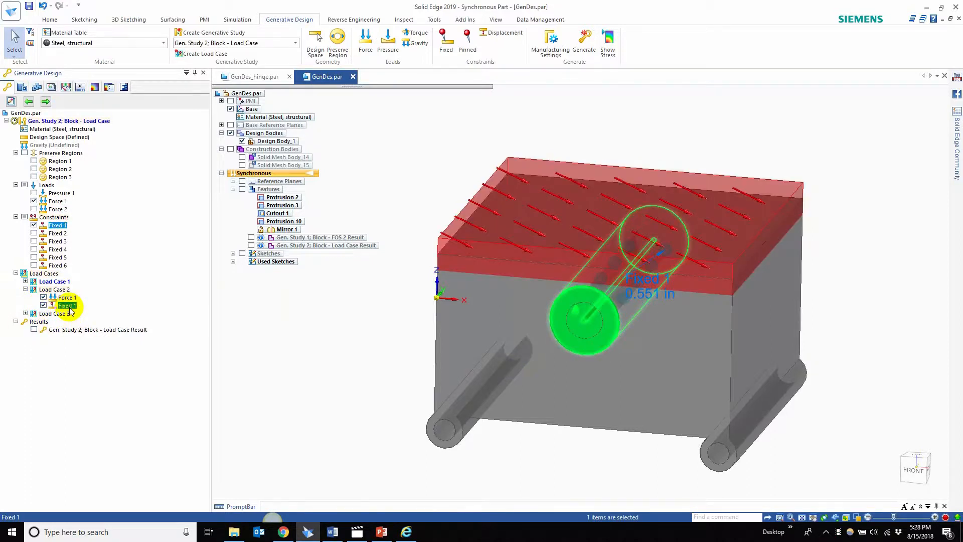
{"action": "key", "text": "Escape"}
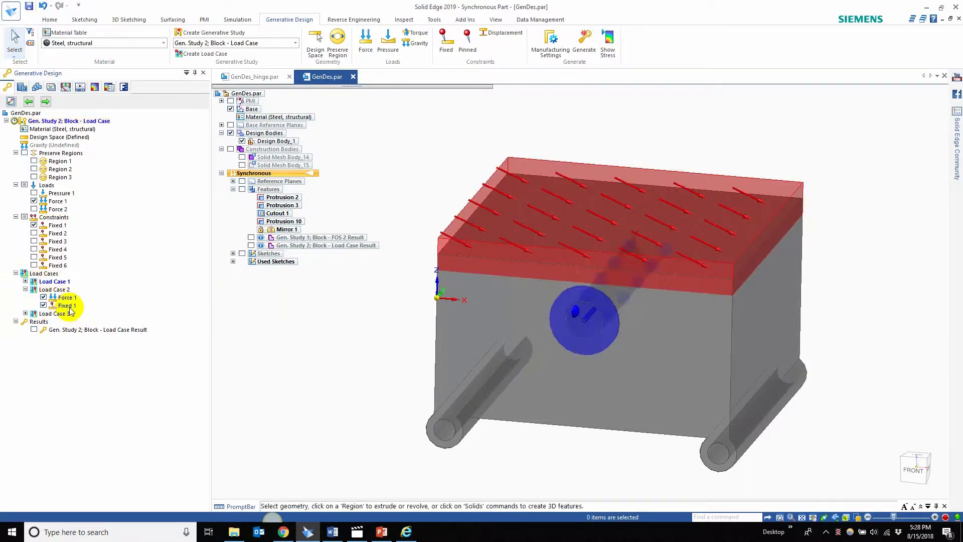
{"action": "left_click", "coordinate": [44, 297]}
{"action": "left_click", "coordinate": [43, 305]}
Expand Load Case 3, display Force 2 and Fixed 6, and inspect Force 2.
{"action": "left_click", "coordinate": [25, 313]}
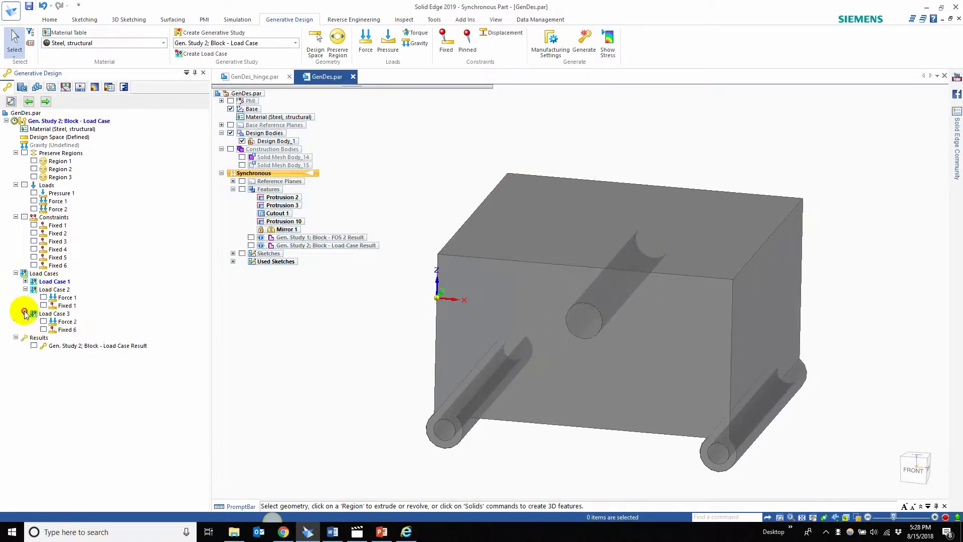
{"action": "left_click", "coordinate": [44, 321]}
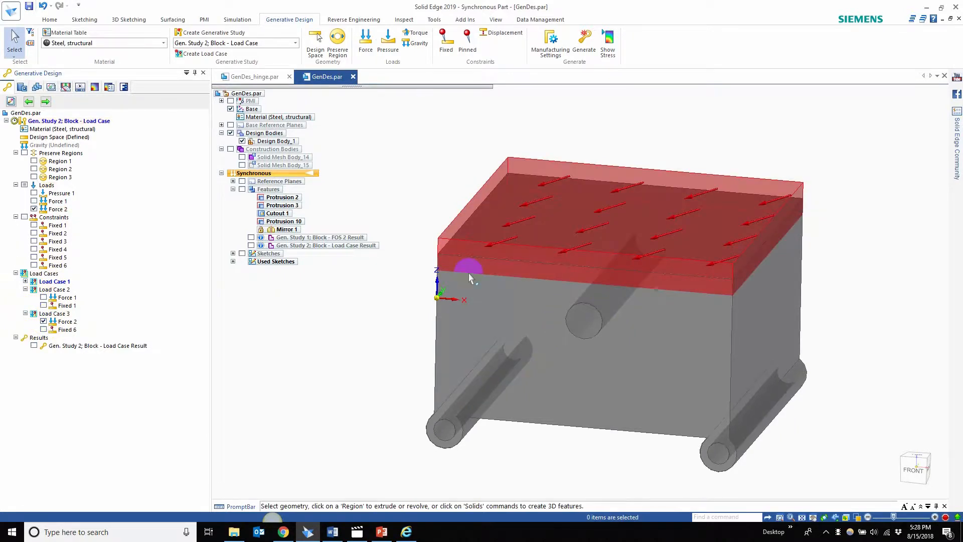
{"action": "left_click", "coordinate": [43, 329]}
{"action": "left_click", "coordinate": [66, 323]}
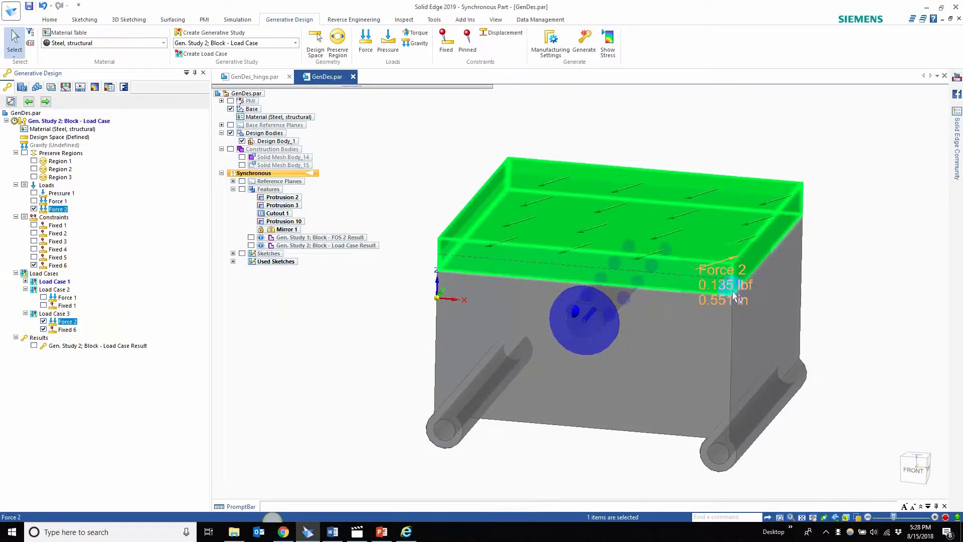
Compare Load Case 2's Force 1 with Force 2 on the block, and hide both forces.
{"action": "left_click", "coordinate": [43, 298]}
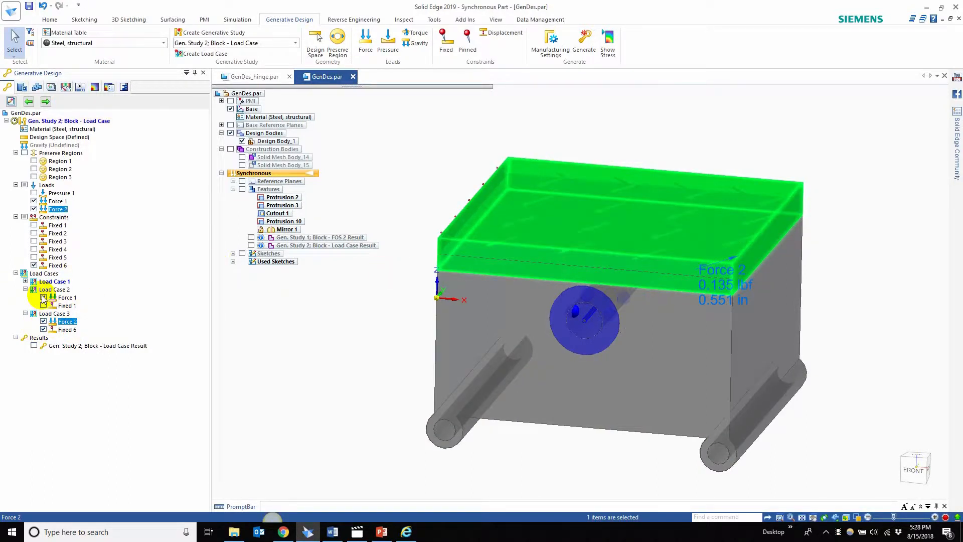
{"action": "left_click", "coordinate": [43, 297]}
{"action": "left_click", "coordinate": [34, 209]}
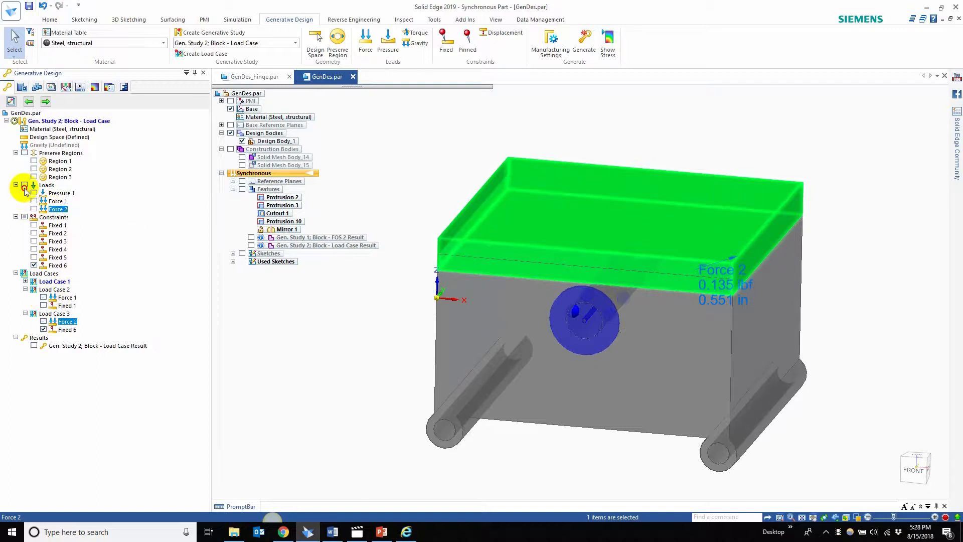
Display all of the study's constraints and loads together and view them in an isometric orientation.
{"action": "left_click", "coordinate": [25, 217]}
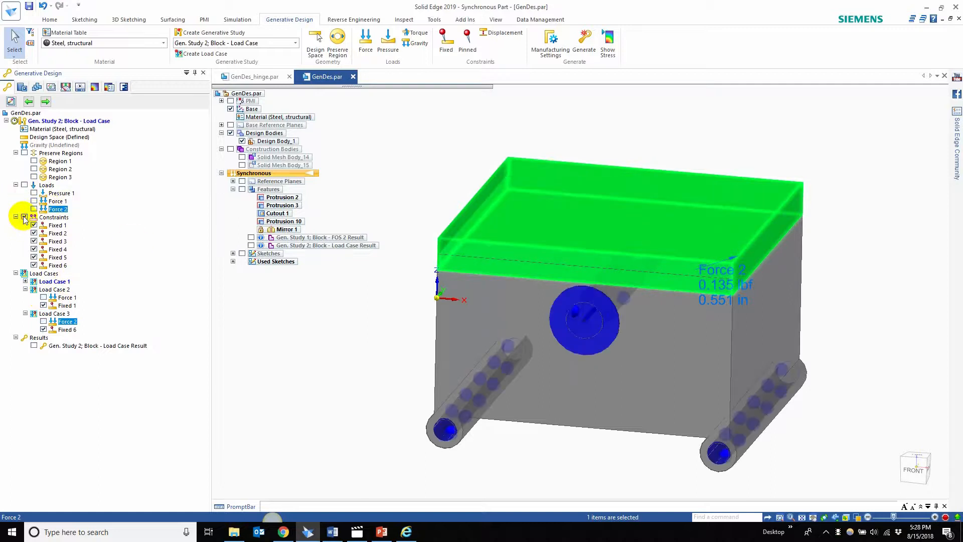
{"action": "left_click", "coordinate": [25, 185]}
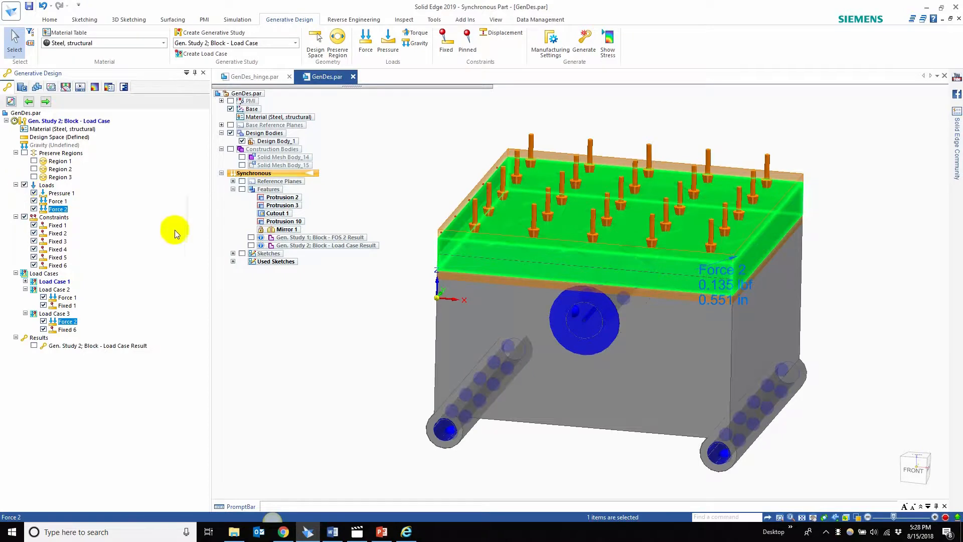
{"action": "key", "text": "ctrl+f"}
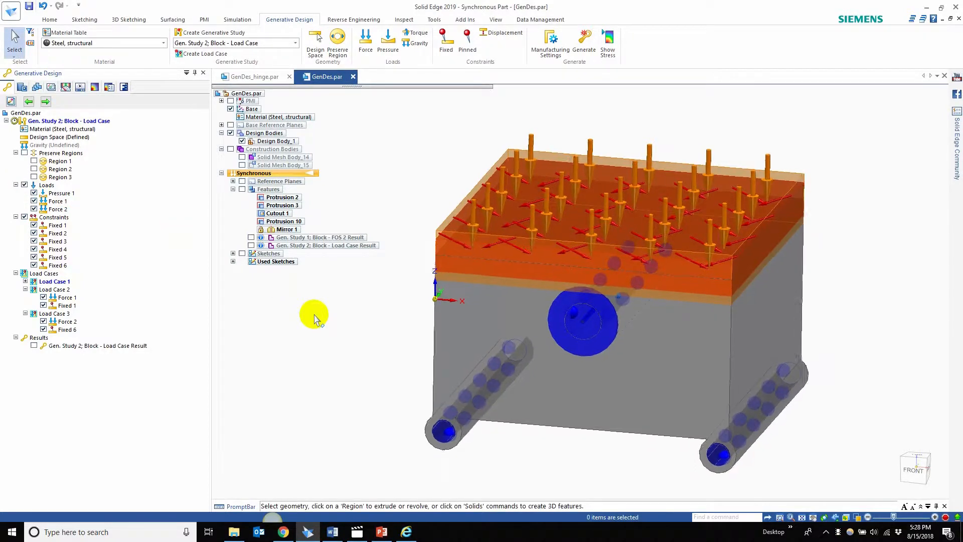
{"action": "key", "text": "ctrl+i"}
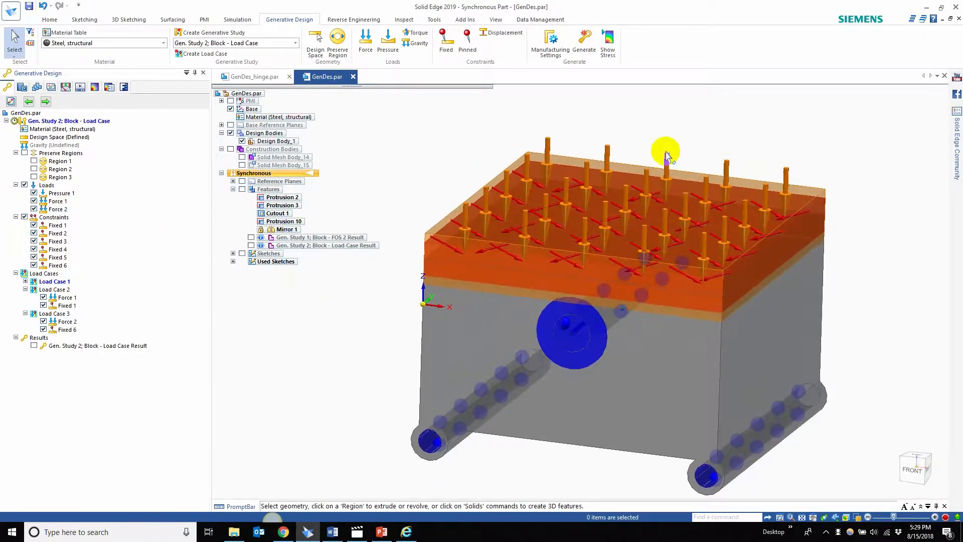
Open the Pressure 1 load to review its colour options, close it unchanged, and expand Load Case 1.
{"action": "left_click", "coordinate": [62, 193]}
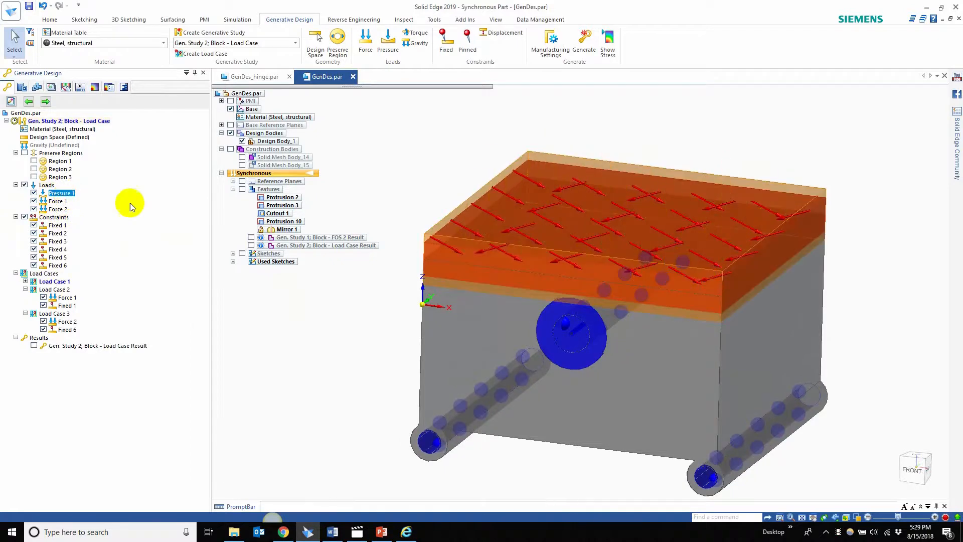
{"action": "left_click", "coordinate": [526, 157]}
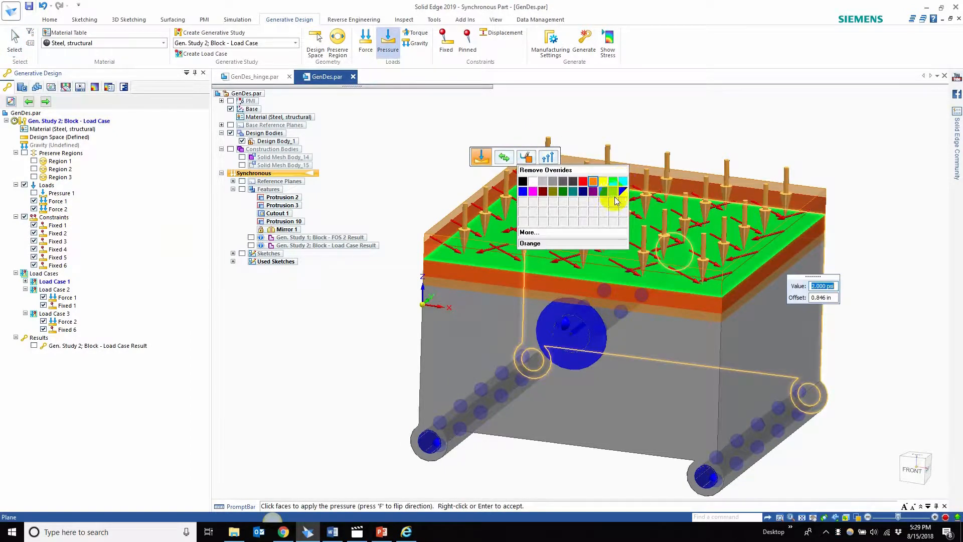
{"action": "right_click", "coordinate": [584, 155]}
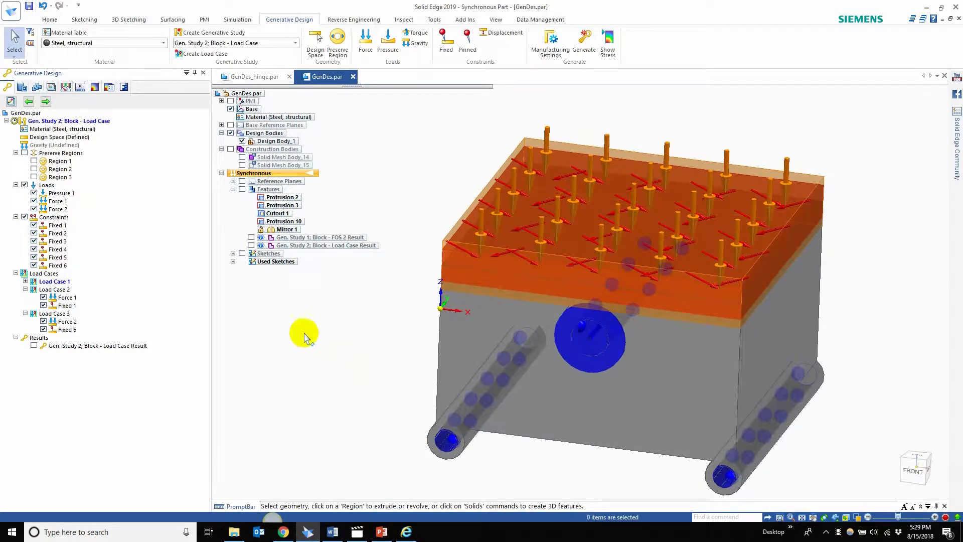
{"action": "left_click", "coordinate": [25, 282]}
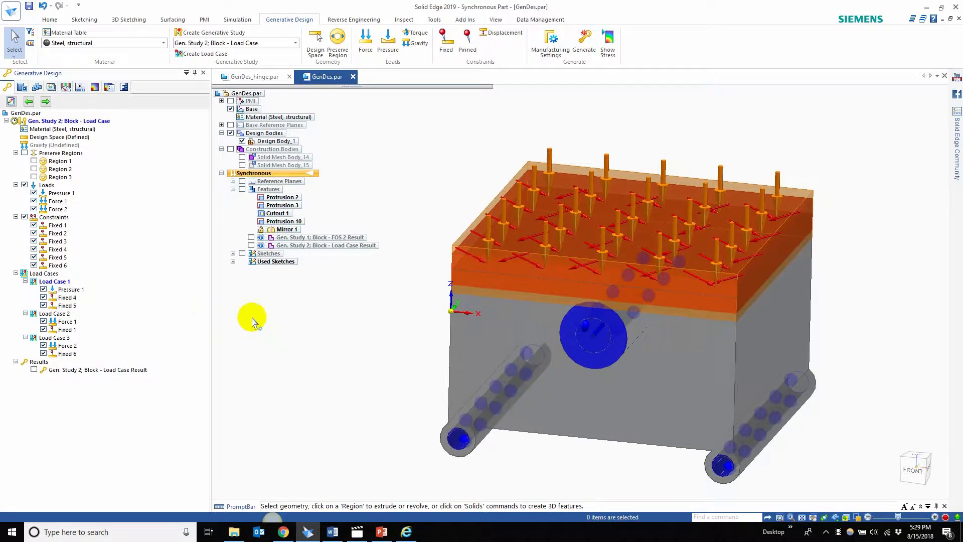
Review the block study's manufacturing settings, including the material extrusion direction options, and close them without changes.
{"action": "left_click", "coordinate": [564, 51]}
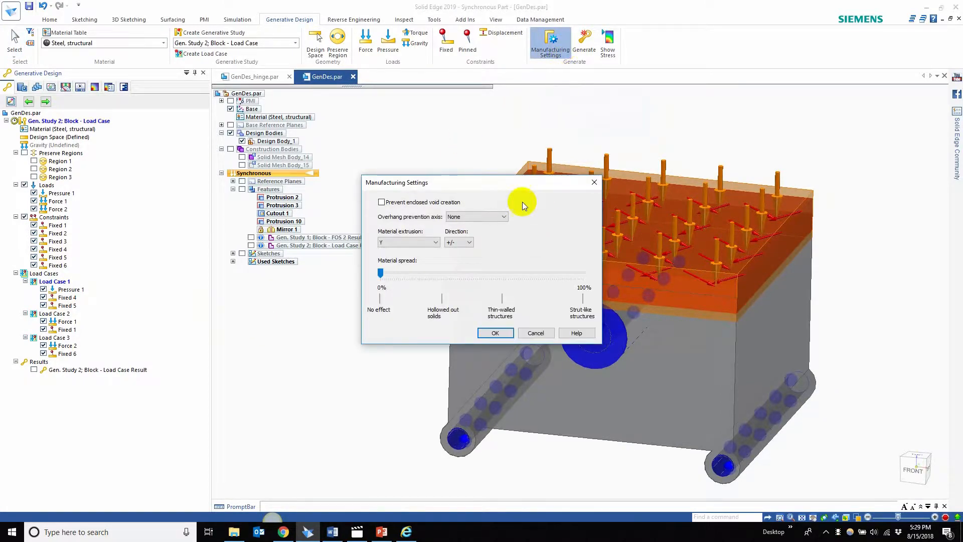
{"action": "left_click_drag", "start_coordinate": [517, 186], "coordinate": [336, 297]}
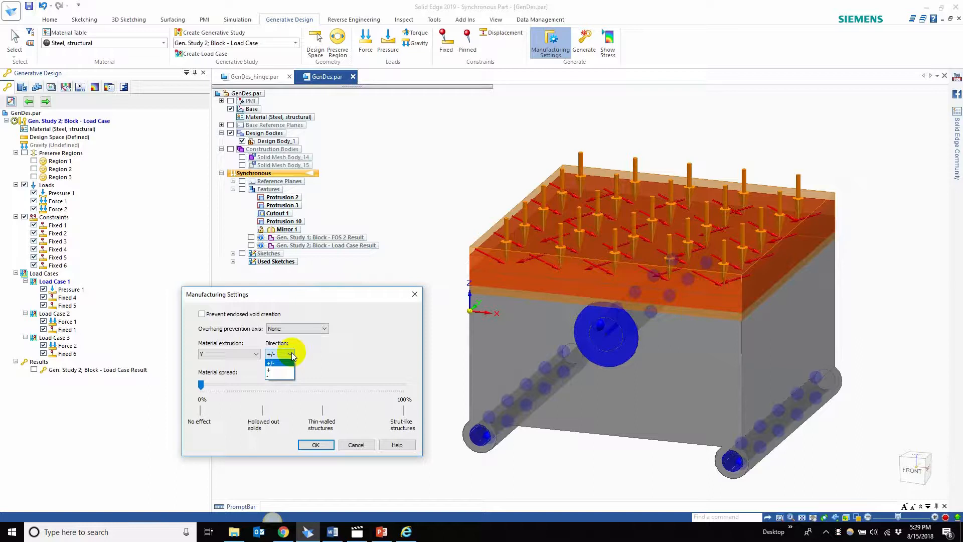
{"action": "left_click", "coordinate": [413, 296]}
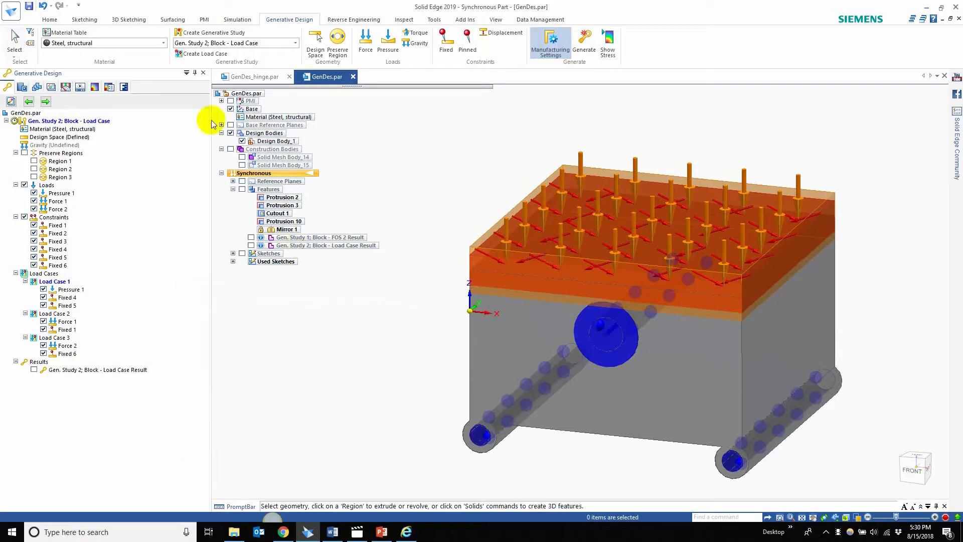
Check the hinge part's study results, return to GenDes.par, and compare its material extrusion setting with the block's orientation.
{"action": "left_click", "coordinate": [253, 79]}
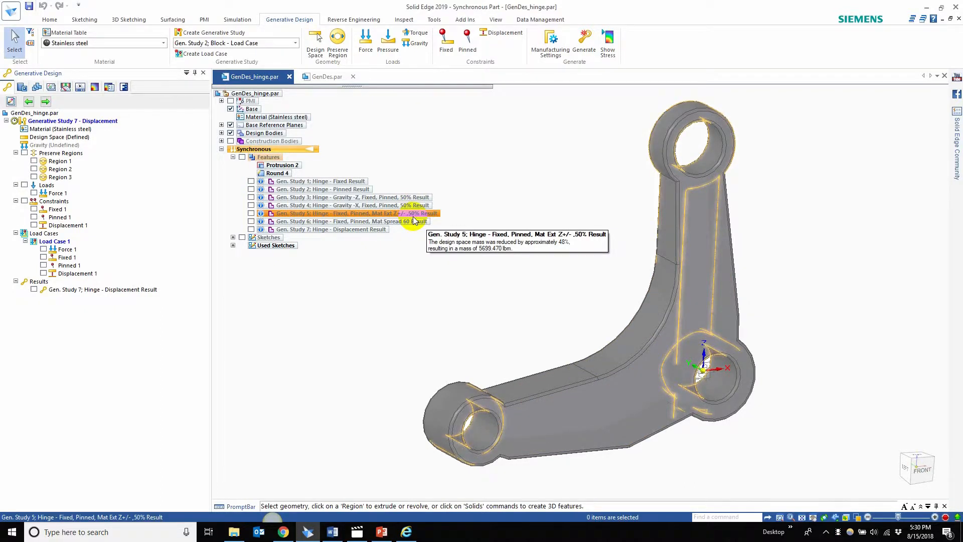
{"action": "left_click", "coordinate": [334, 81]}
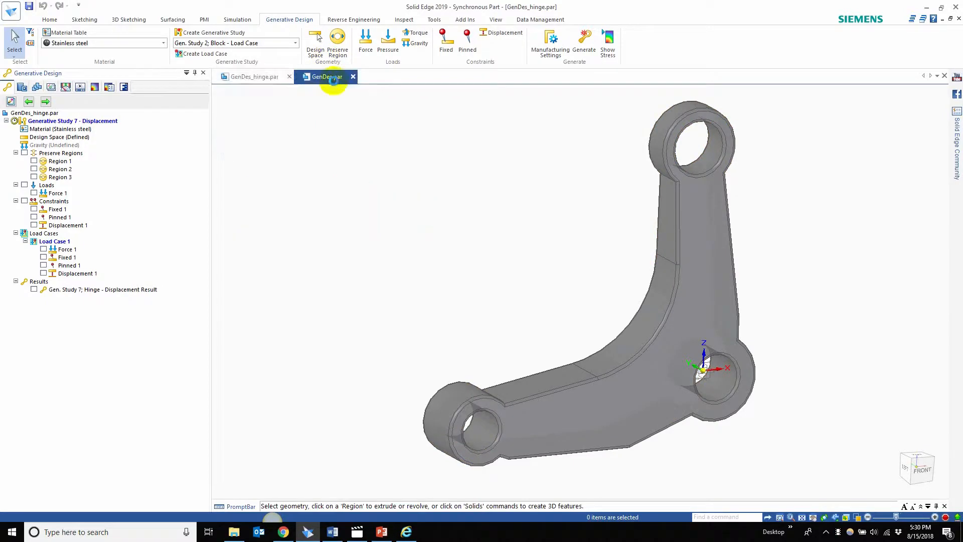
{"action": "left_click", "coordinate": [550, 44]}
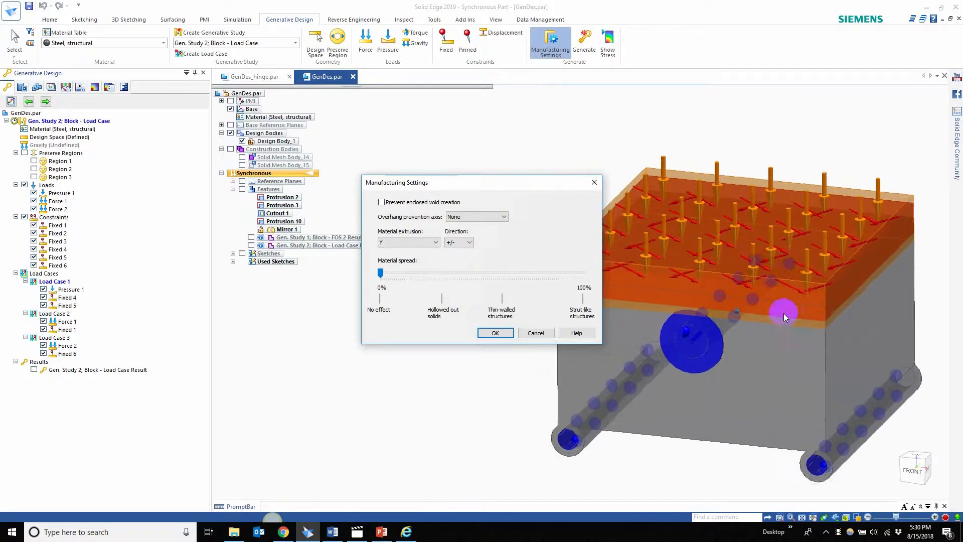
{"action": "middle_click_drag", "start_coordinate": [796, 282], "coordinate": [856, 228]}
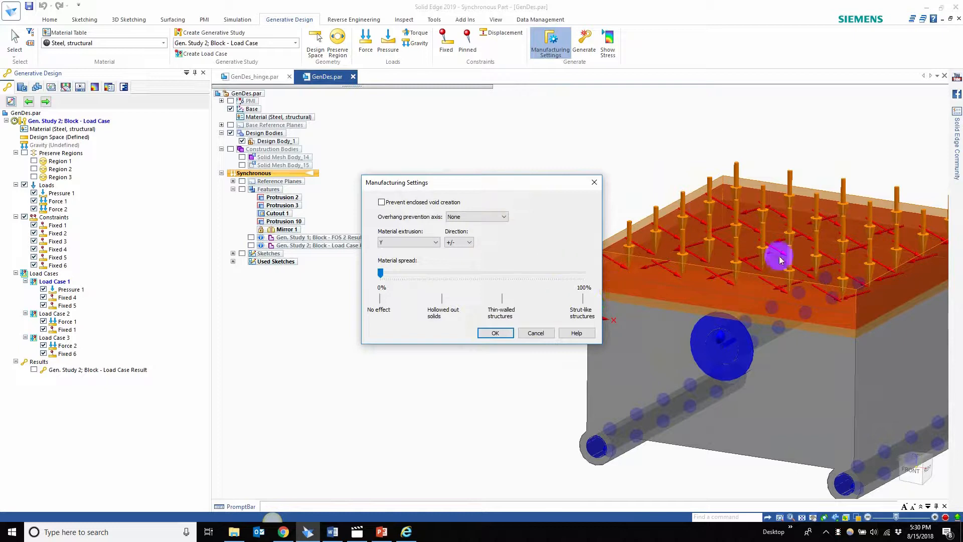
{"action": "middle_click_drag", "start_coordinate": [856, 243], "coordinate": [633, 307]}
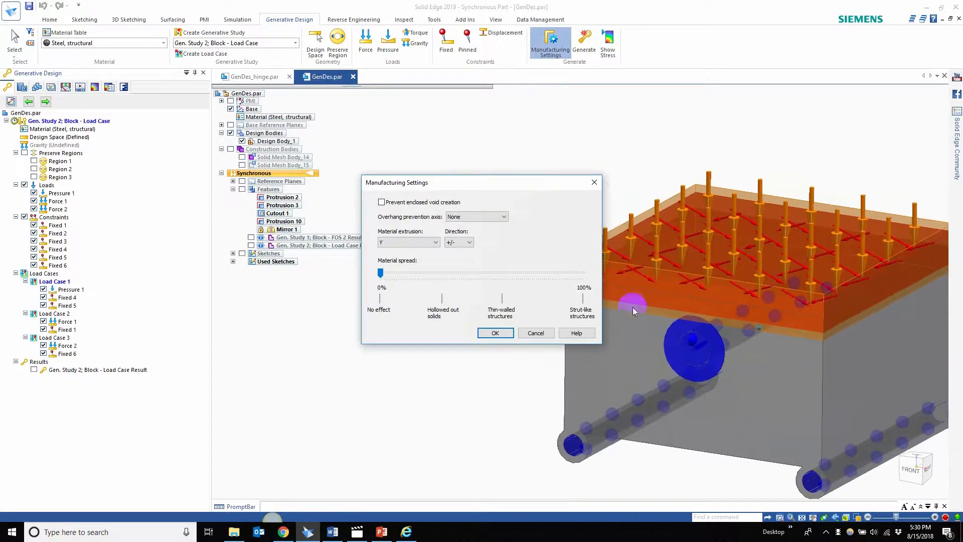
{"action": "left_click", "coordinate": [550, 336]}
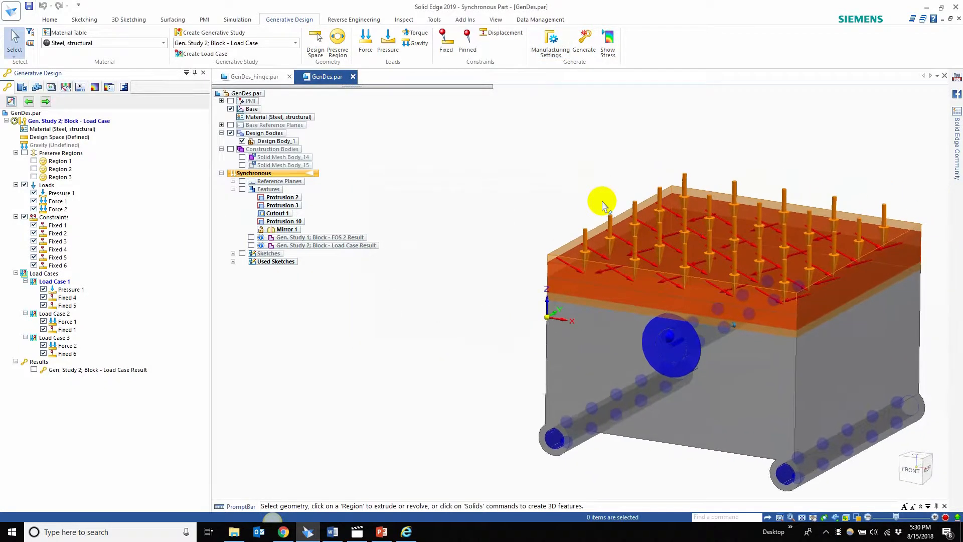
Review the study quality, mass reduction and factor of safety options for generating the study, and close without generating.
{"action": "left_click", "coordinate": [591, 45]}
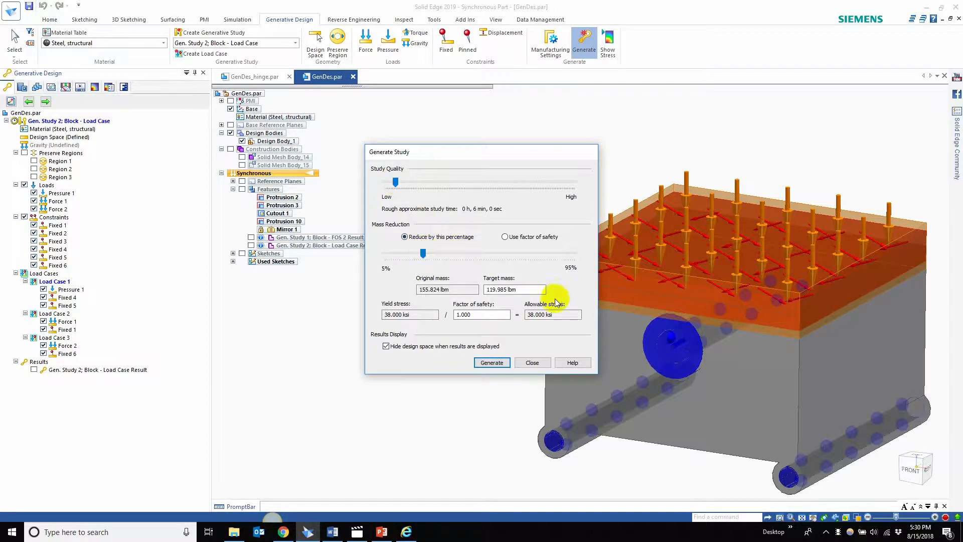
{"action": "left_click_drag", "start_coordinate": [463, 291], "coordinate": [378, 278]}
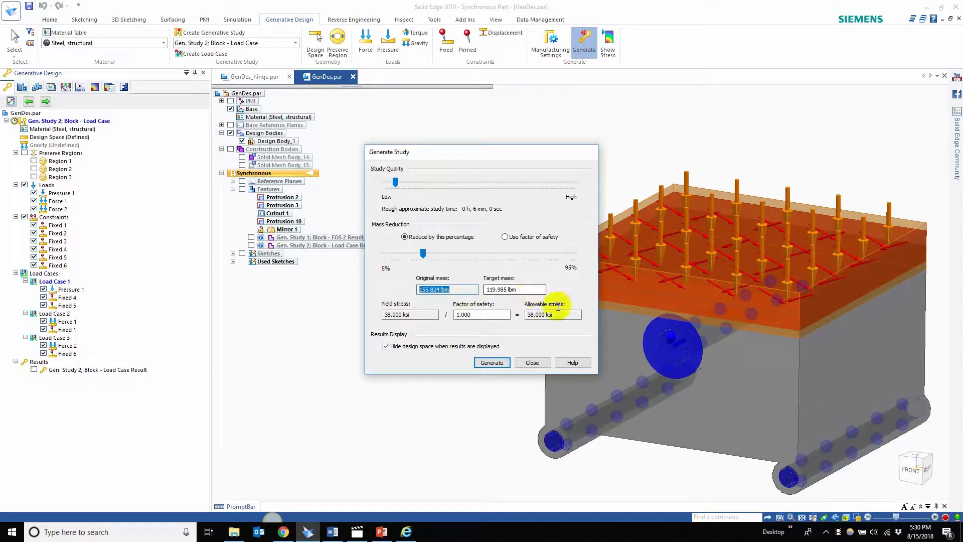
{"action": "left_click_drag", "start_coordinate": [535, 291], "coordinate": [379, 281]}
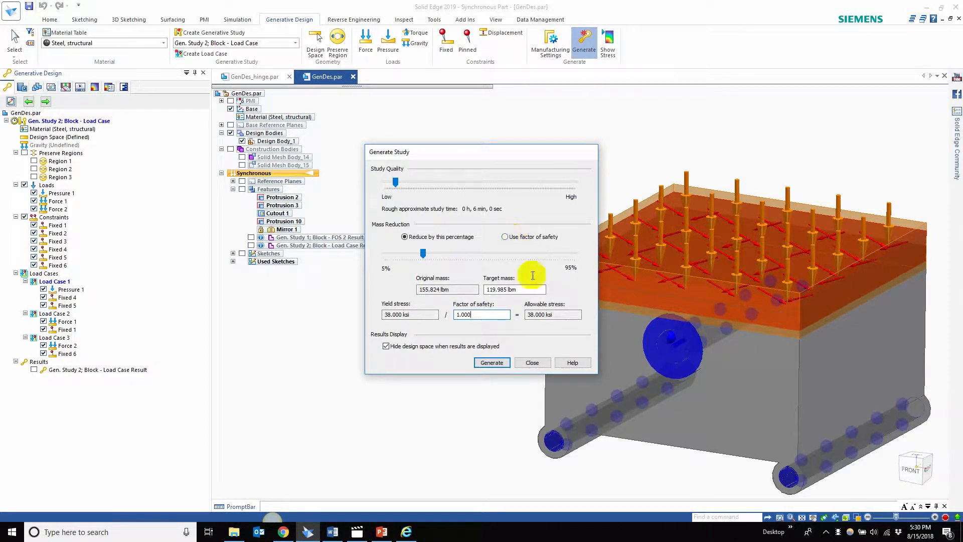
{"action": "left_click", "coordinate": [530, 363]}
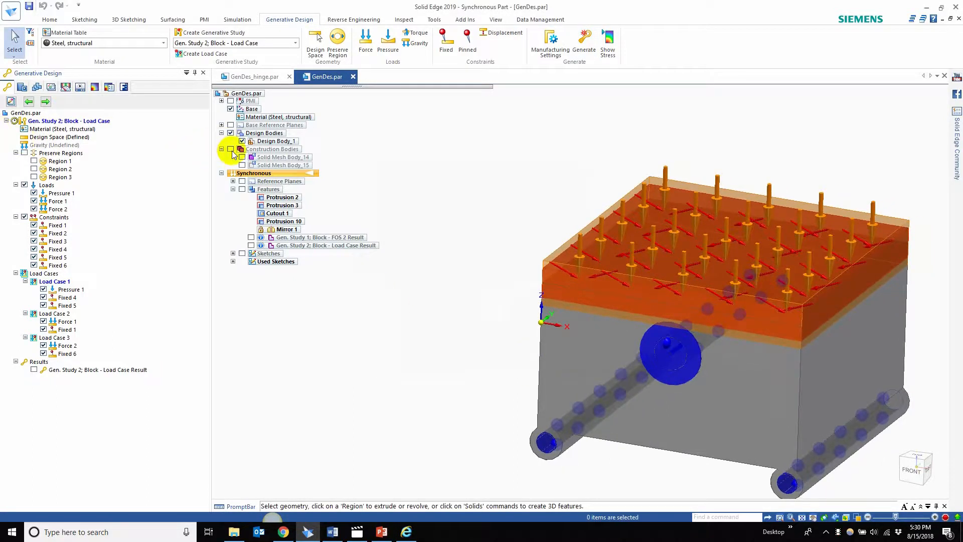
Display the Gen. Study 2; Block - Load Case result with its stress plot and view it from several angles.
{"action": "left_click", "coordinate": [251, 244]}
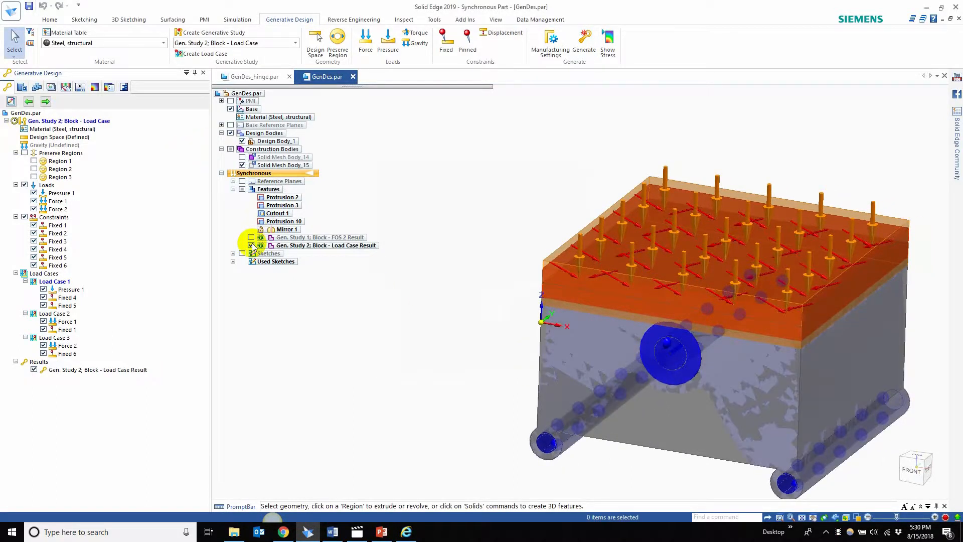
{"action": "left_click", "coordinate": [606, 49]}
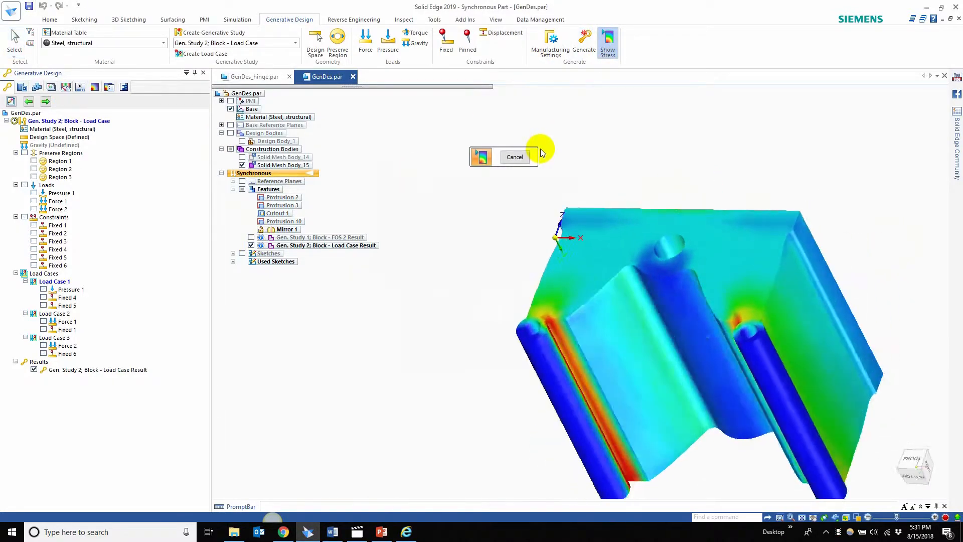
{"action": "middle_click_drag", "start_coordinate": [730, 354], "coordinate": [649, 331]}
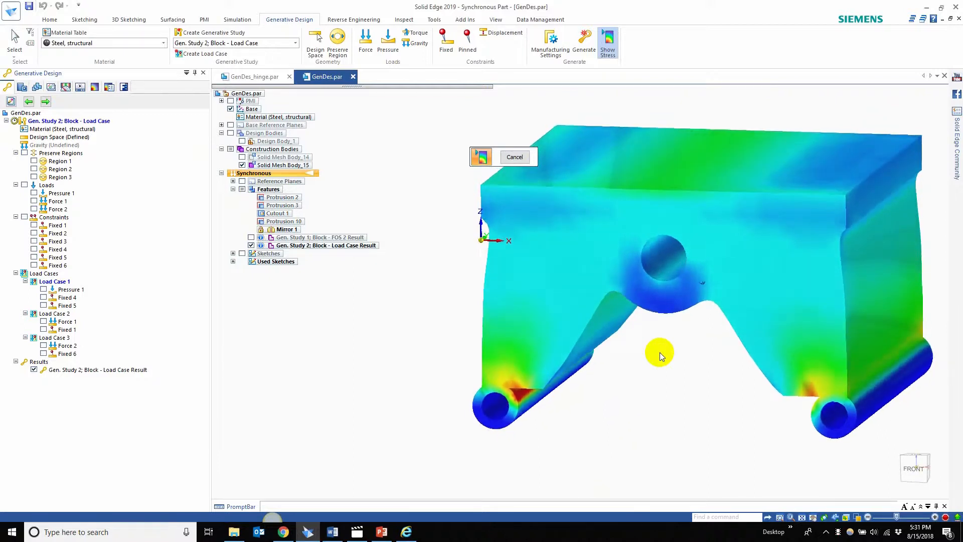
Show the design bodies together with the stress result to inspect where material was removed from the block.
{"action": "left_click", "coordinate": [230, 133]}
{"action": "middle_click_drag", "start_coordinate": [692, 383], "coordinate": [648, 404]}
{"action": "middle_click_drag", "start_coordinate": [582, 369], "coordinate": [489, 390]}
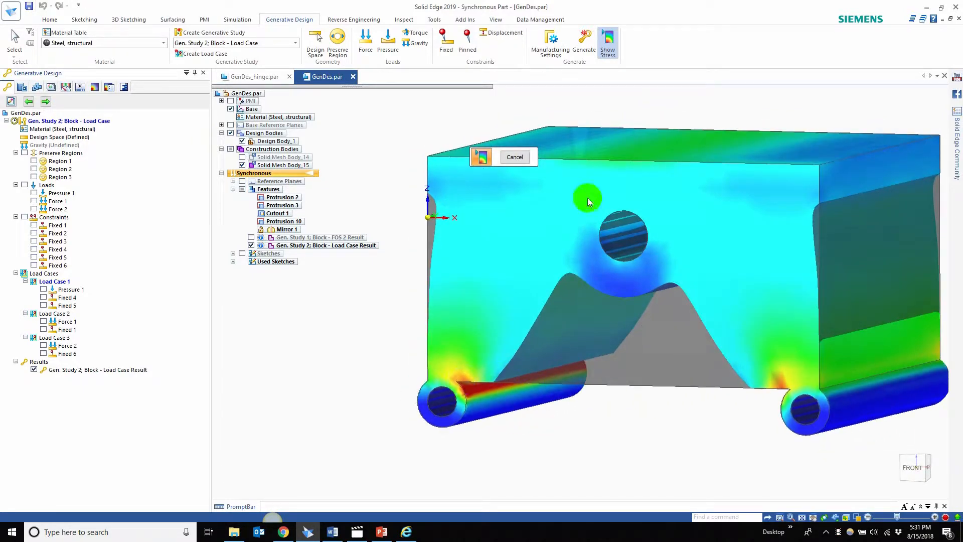
{"action": "mouse_move", "coordinate": [760, 286]}
{"action": "middle_mouse_down"}
{"action": "mouse_move", "coordinate": [500, 189]}
{"action": "mouse_move", "coordinate": [614, 384]}
{"action": "mouse_move", "coordinate": [441, 191]}
{"action": "middle_mouse_up"}
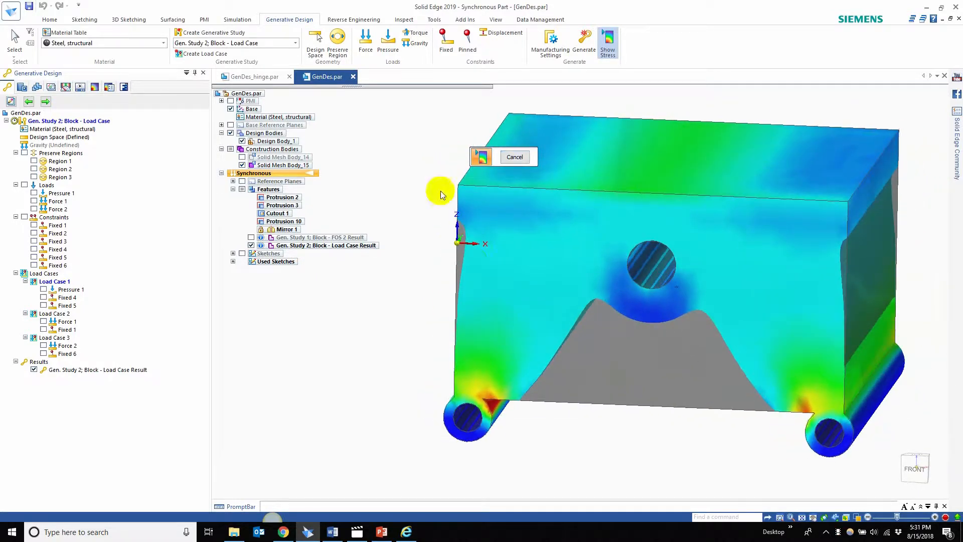
{"action": "middle_click_drag", "start_coordinate": [533, 415], "coordinate": [194, 202]}
Hide and redisplay the Load Case result to compare it with the original block, ending in the front view.
{"action": "left_click", "coordinate": [251, 246]}
{"action": "middle_click_drag", "start_coordinate": [602, 382], "coordinate": [465, 371]}
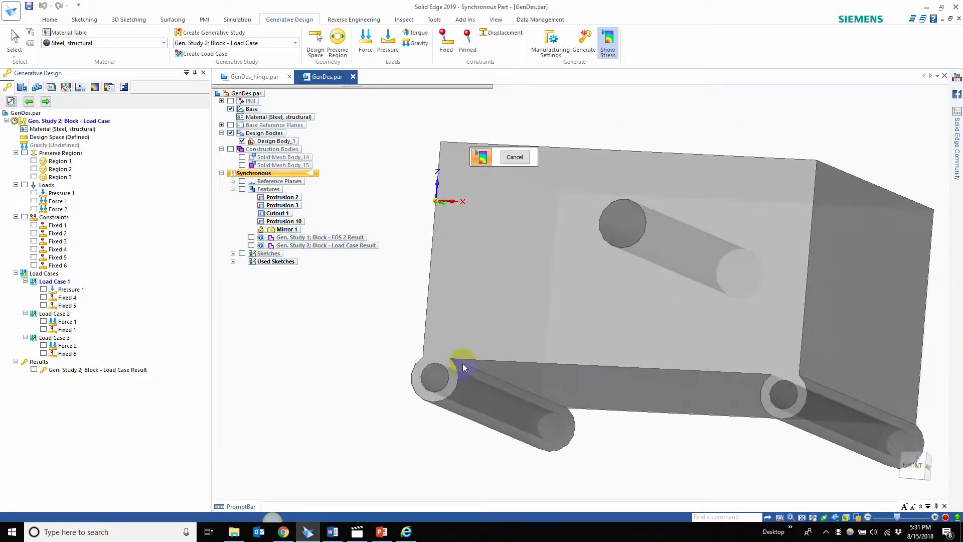
{"action": "middle_click_drag", "start_coordinate": [742, 372], "coordinate": [437, 202]}
{"action": "left_click", "coordinate": [250, 245]}
{"action": "mouse_move", "coordinate": [577, 401]}
{"action": "middle_mouse_down"}
{"action": "mouse_move", "coordinate": [525, 426]}
{"action": "mouse_move", "coordinate": [456, 368]}
{"action": "mouse_move", "coordinate": [476, 393]}
{"action": "mouse_move", "coordinate": [576, 422]}
{"action": "mouse_move", "coordinate": [536, 396]}
{"action": "mouse_move", "coordinate": [491, 342]}
{"action": "middle_mouse_up"}
{"action": "key", "text": "ctrl+f"}
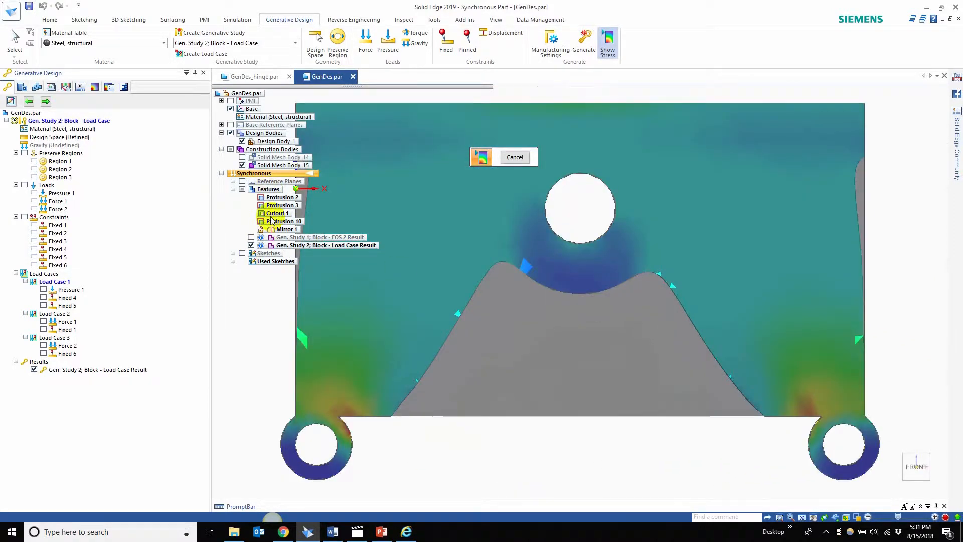
Hide the design bodies and narrow the study pane and feature tree so the front stress view is unobstructed.
{"action": "left_click", "coordinate": [230, 133]}
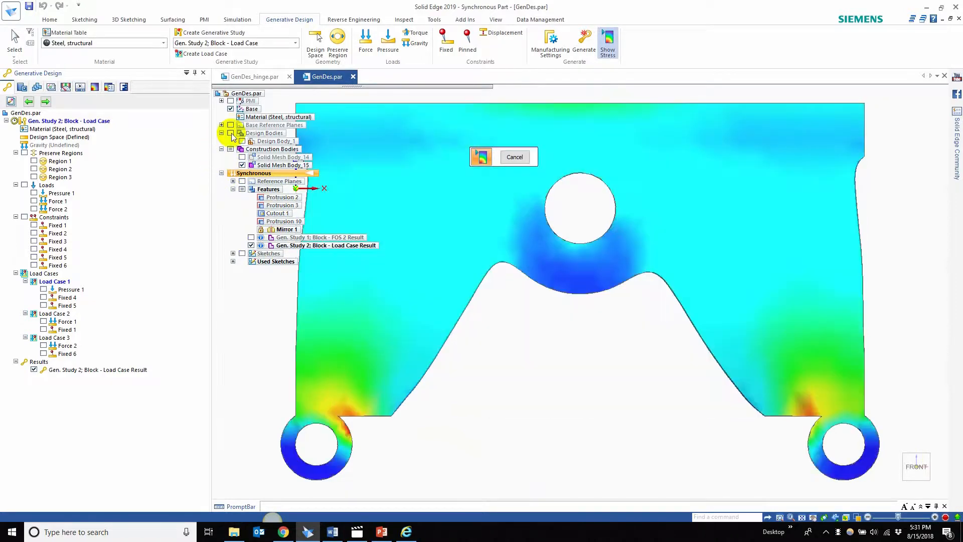
{"action": "left_click_drag", "start_coordinate": [209, 120], "coordinate": [140, 114]}
{"action": "middle_click_drag", "start_coordinate": [286, 133], "coordinate": [304, 118]}
{"action": "scroll", "coordinate": [304, 118], "scroll_direction": "down", "scroll_amount": 2}
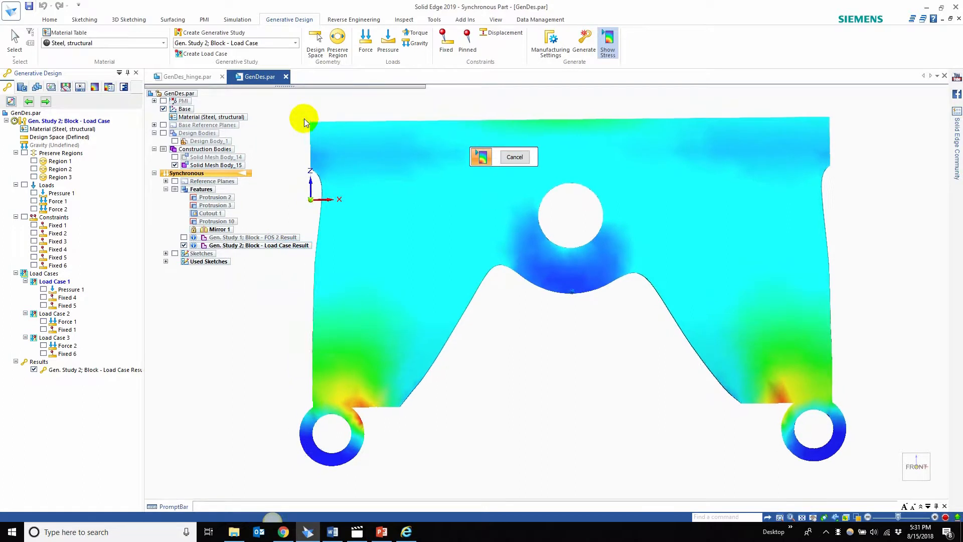
{"action": "left_click_drag", "start_coordinate": [425, 88], "coordinate": [246, 64]}
{"action": "middle_click_drag", "start_coordinate": [403, 264], "coordinate": [409, 262]}
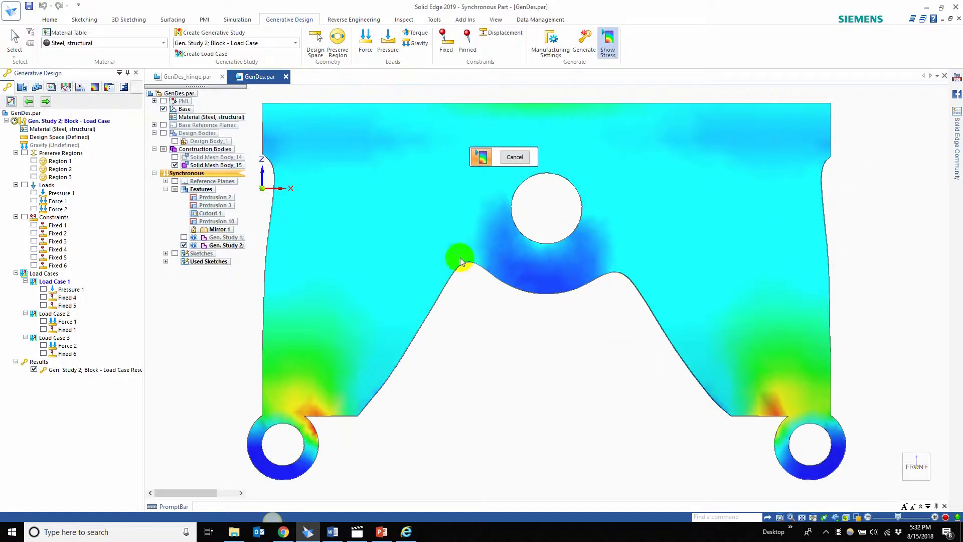
Inspect the stress plot in an isometric orientation, move its command bar off the model, and end the stress display.
{"action": "mouse_move", "coordinate": [576, 324]}
{"action": "middle_mouse_down"}
{"action": "mouse_move", "coordinate": [592, 379]}
{"action": "mouse_move", "coordinate": [581, 405]}
{"action": "mouse_move", "coordinate": [591, 384]}
{"action": "mouse_move", "coordinate": [569, 337]}
{"action": "middle_mouse_up"}
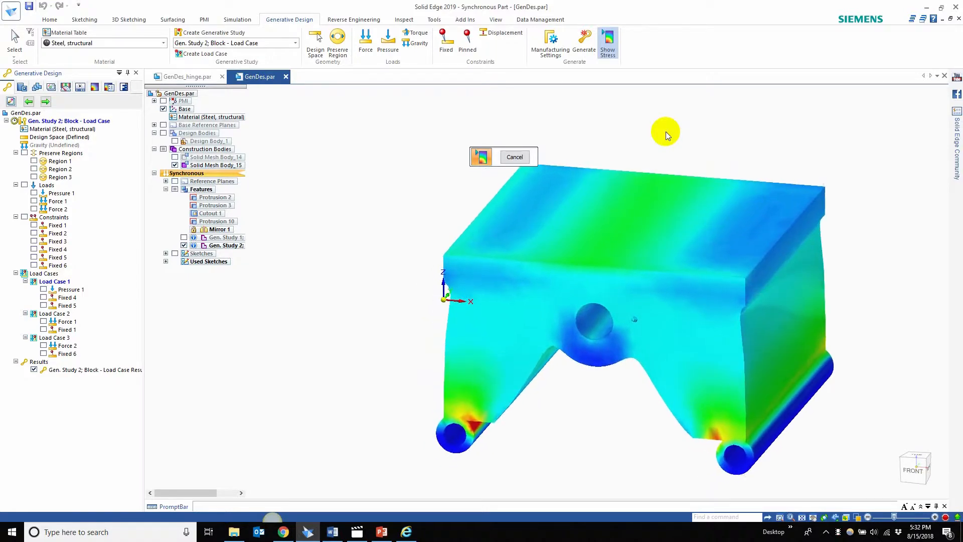
{"action": "left_click_drag", "start_coordinate": [515, 149], "coordinate": [354, 100]}
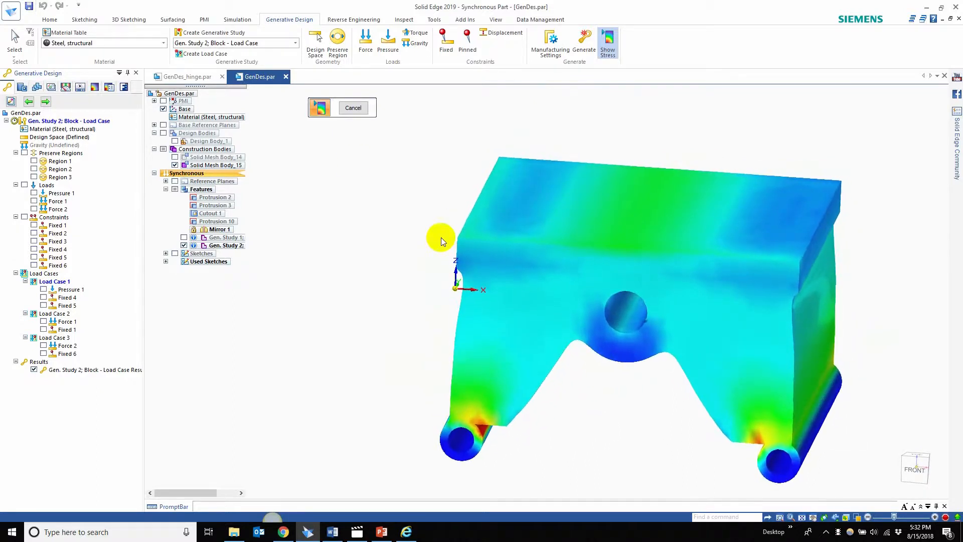
{"action": "left_click", "coordinate": [348, 110]}
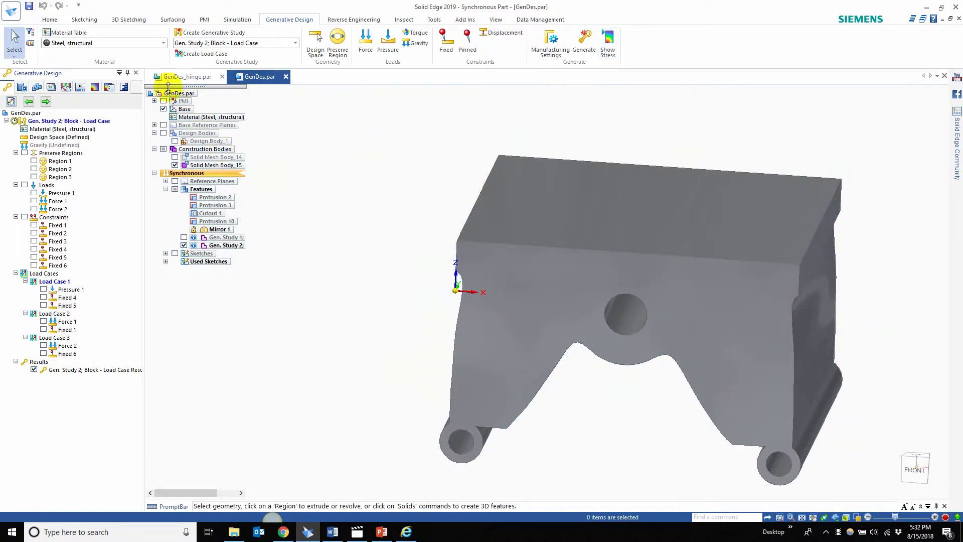
Switch to GenDes_hinge.par and widen the feature tree to show the full study result names.
{"action": "left_click", "coordinate": [184, 77]}
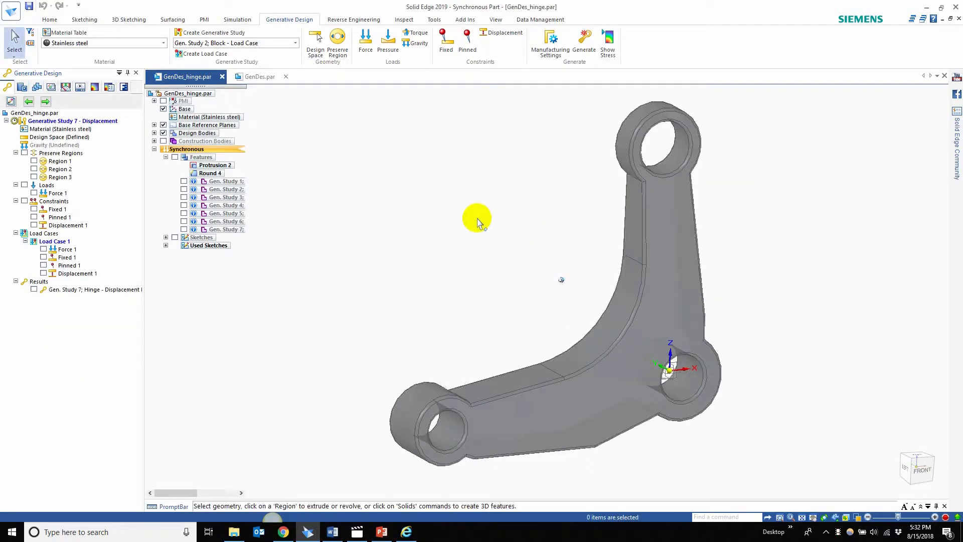
{"action": "left_click_drag", "start_coordinate": [245, 88], "coordinate": [392, 95]}
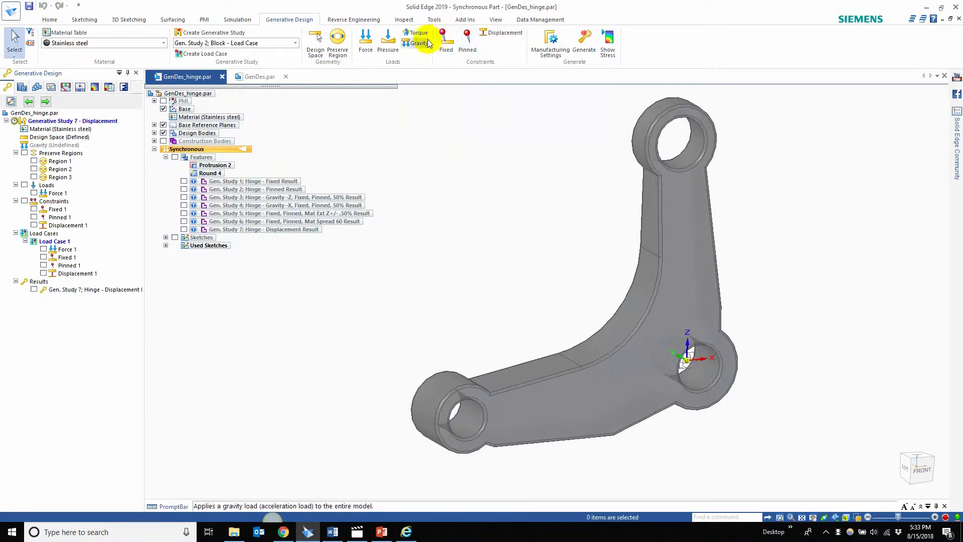
Go back through the hinge's studies to activate Gen. Study 4 and review its manufacturing settings, cancelling without changes.
{"action": "left_click", "coordinate": [29, 102]}
{"action": "left_click", "coordinate": [31, 102]}
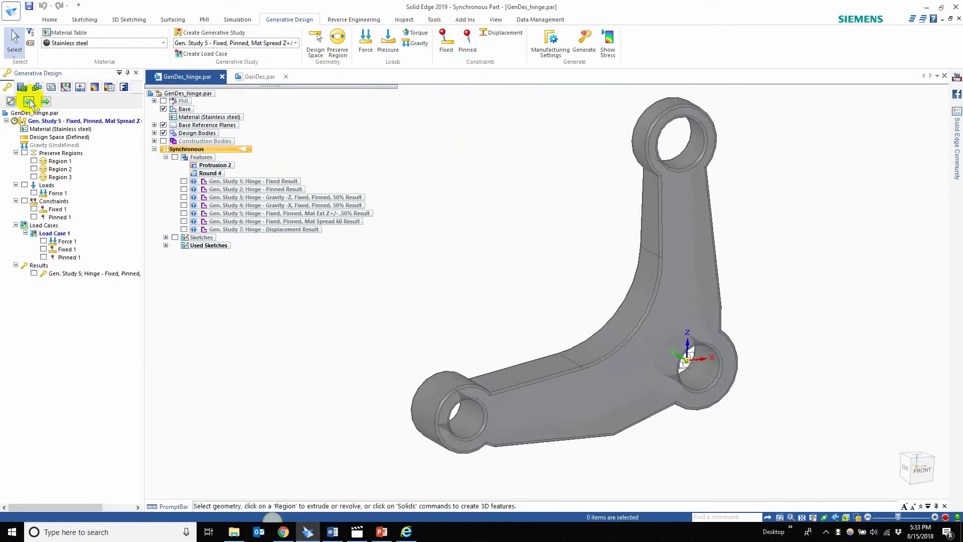
{"action": "left_click", "coordinate": [30, 102]}
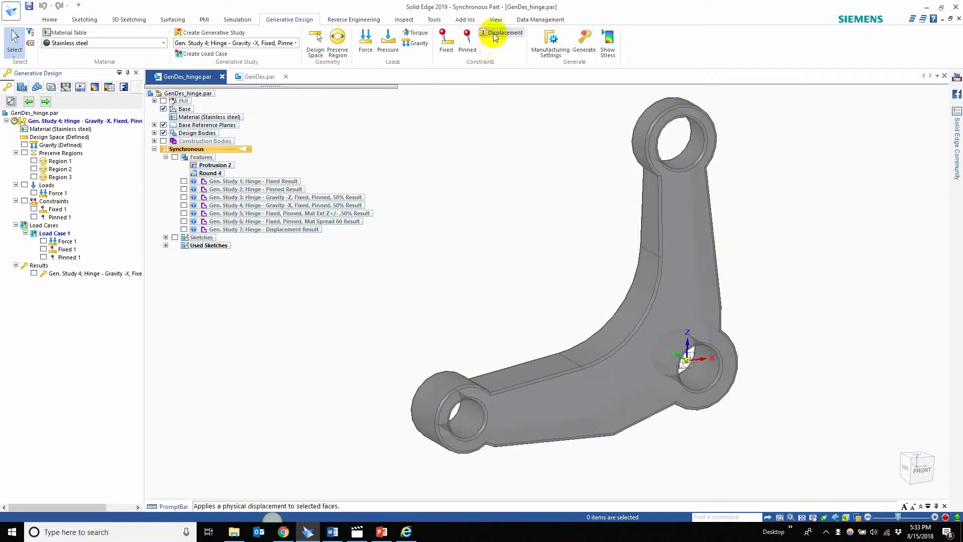
{"action": "left_click", "coordinate": [558, 53]}
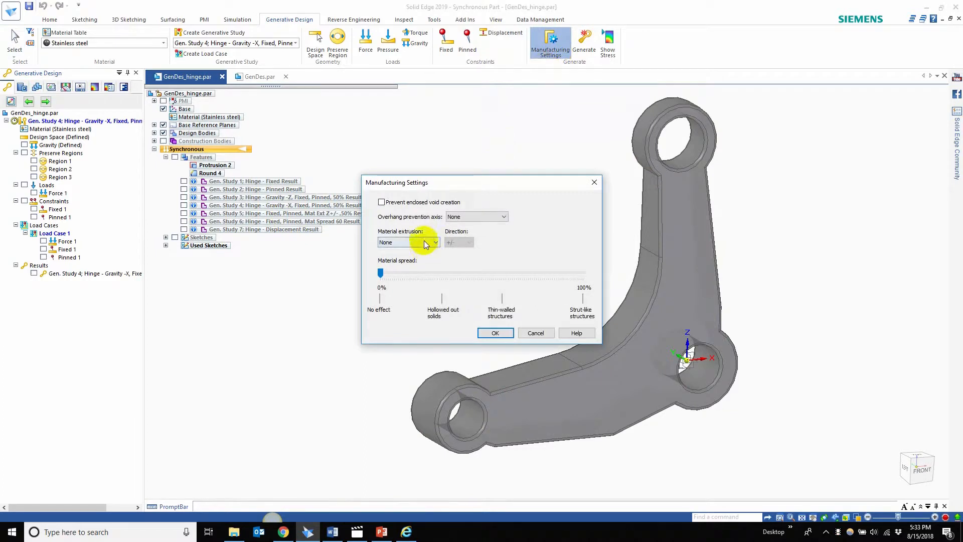
{"action": "left_click", "coordinate": [542, 333]}
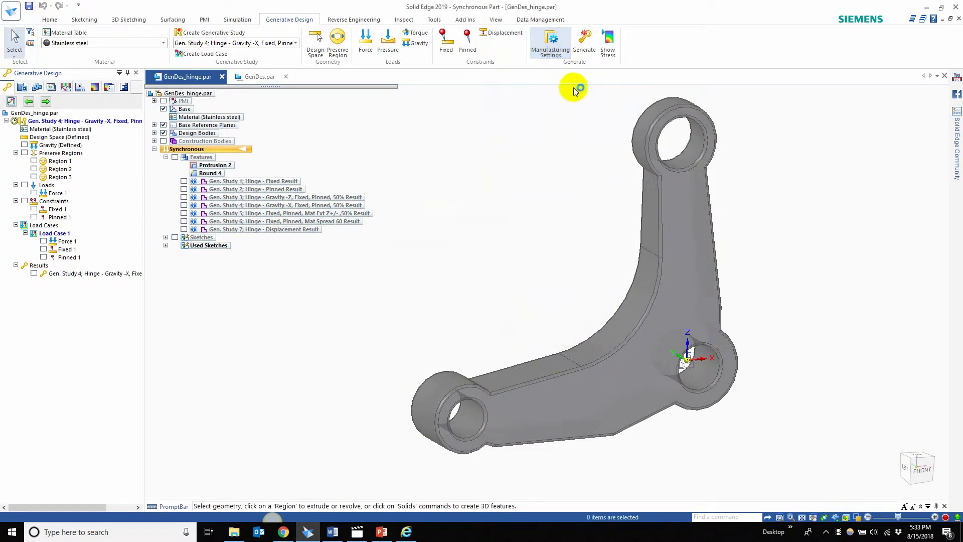
Review the Generate Study options, highlight the target mass, switch mass reduction to factor of safety, and close without generating.
{"action": "left_click", "coordinate": [581, 54]}
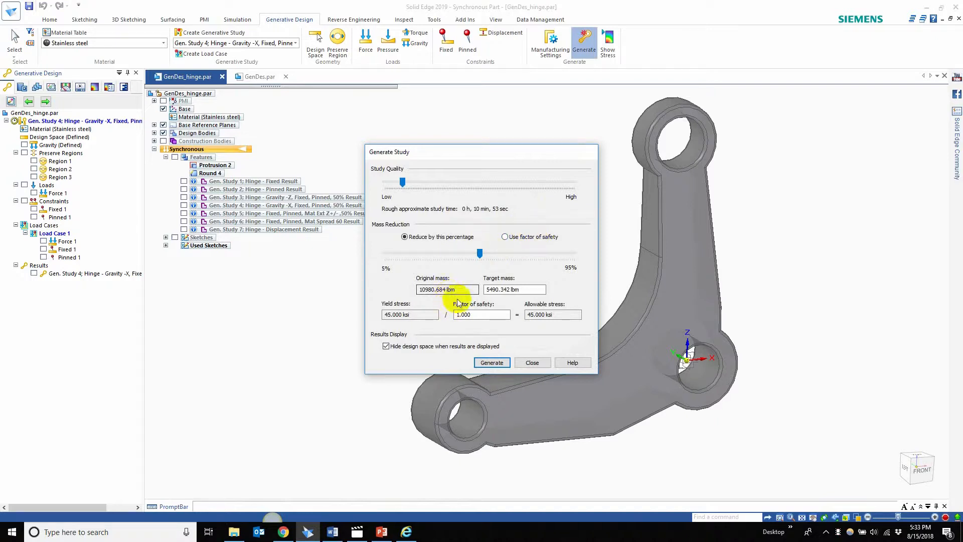
{"action": "left_click_drag", "start_coordinate": [544, 289], "coordinate": [484, 291]}
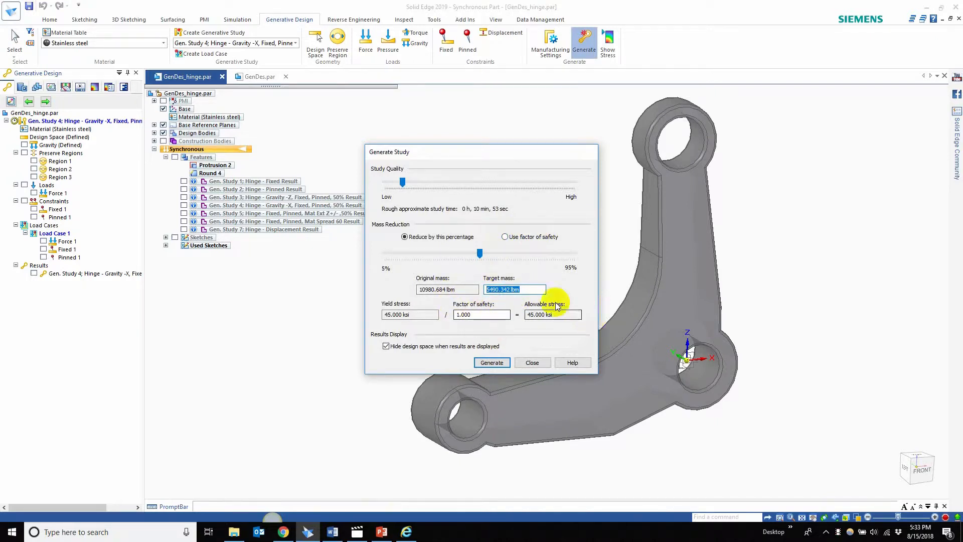
{"action": "left_click", "coordinate": [505, 237]}
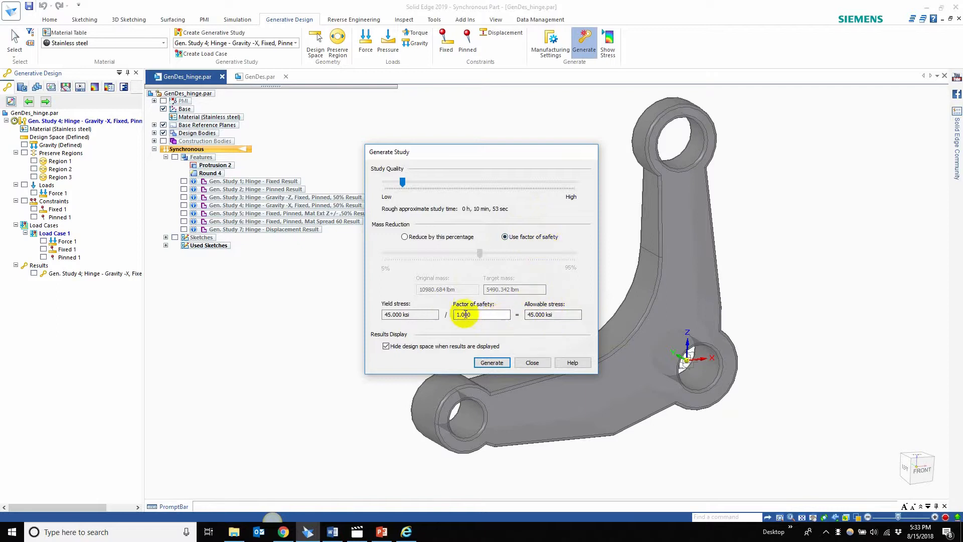
{"action": "left_click", "coordinate": [546, 362]}
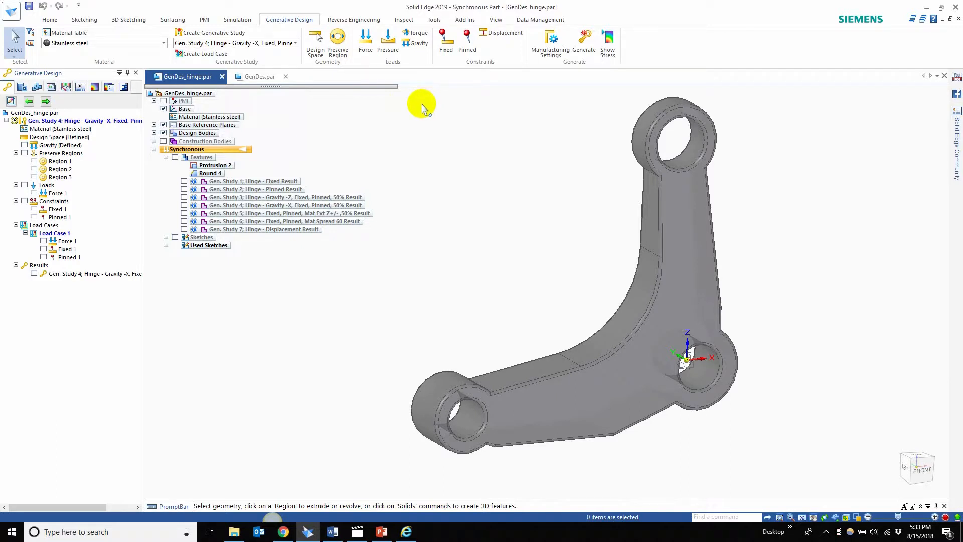
Switch to GenDes.par, show the Load Case result's stress, and redisplay the design bodies to compare it with the original block.
{"action": "left_click", "coordinate": [257, 79]}
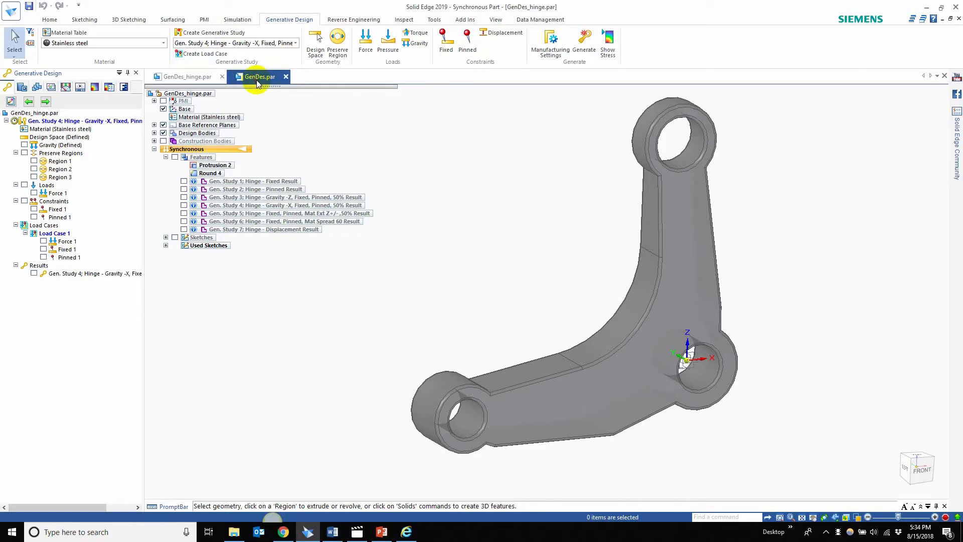
{"action": "left_click", "coordinate": [607, 41]}
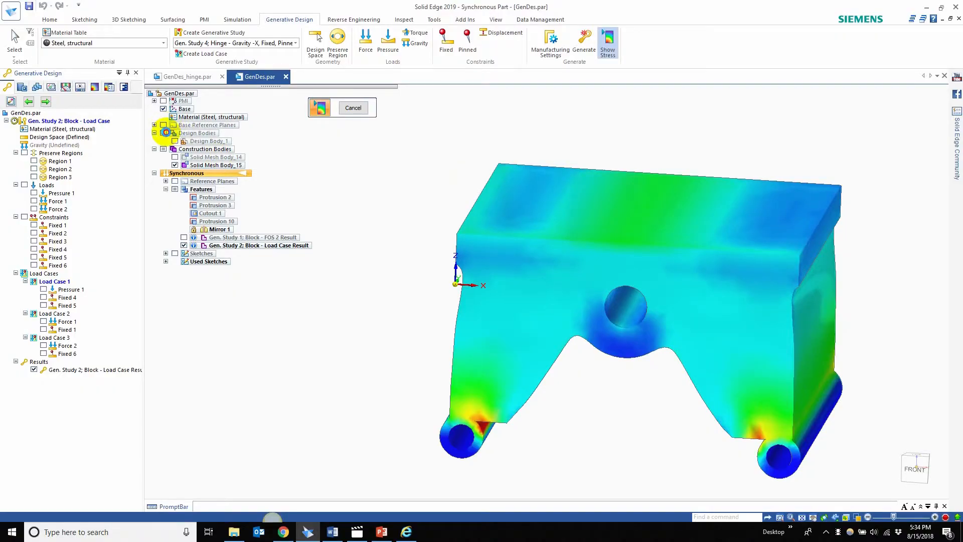
{"action": "left_click", "coordinate": [163, 132]}
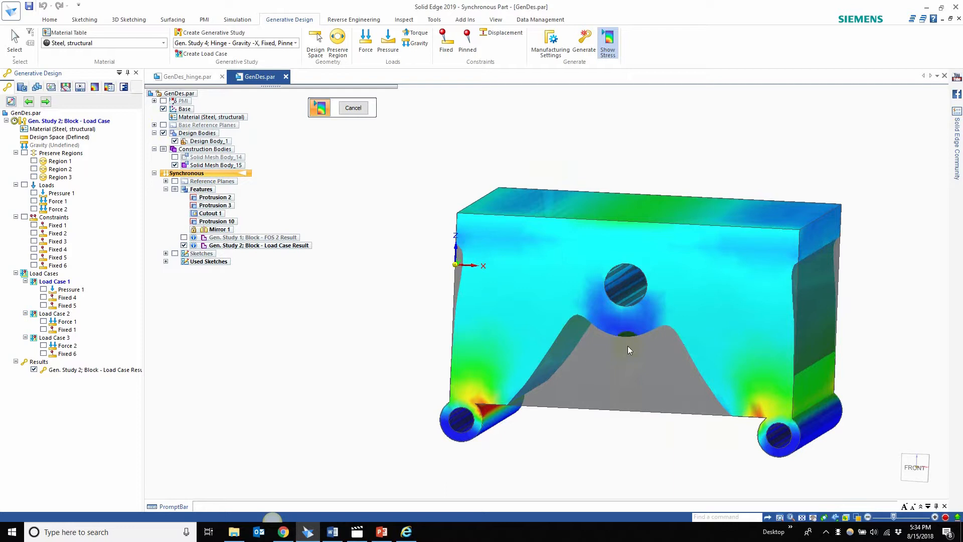
{"action": "middle_click_drag", "start_coordinate": [616, 332], "coordinate": [652, 419]}
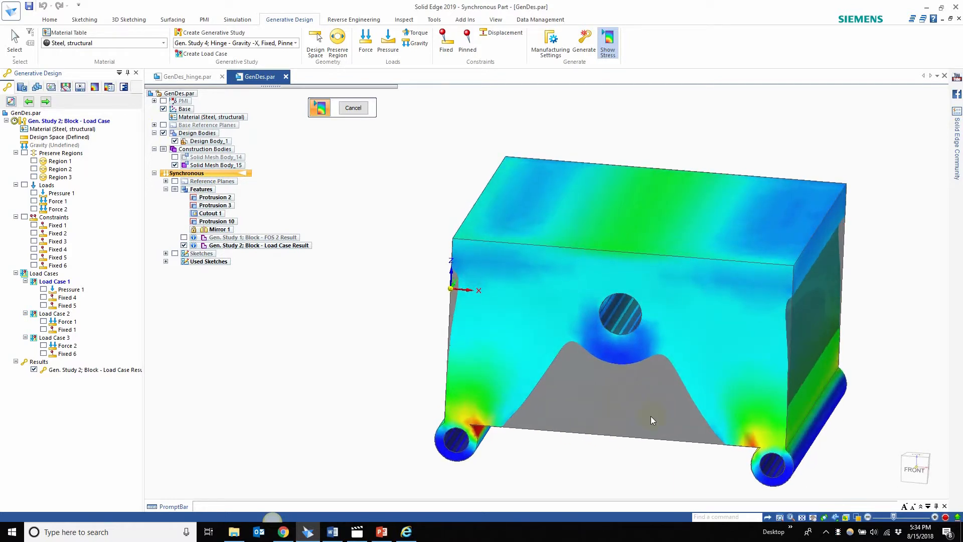
Return to GenDes_hinge.par, inspect the hinge from slightly different angles, and narrow the feature tree.
{"action": "left_click", "coordinate": [202, 76]}
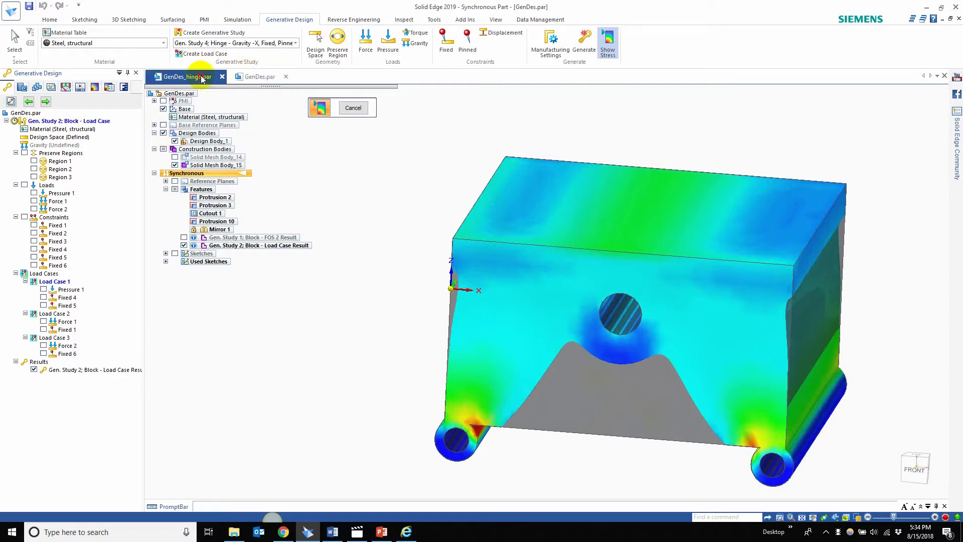
{"action": "mouse_move", "coordinate": [500, 205]}
{"action": "middle_mouse_down"}
{"action": "mouse_move", "coordinate": [632, 378]}
{"action": "mouse_move", "coordinate": [705, 295]}
{"action": "mouse_move", "coordinate": [591, 256]}
{"action": "mouse_move", "coordinate": [640, 337]}
{"action": "mouse_move", "coordinate": [813, 315]}
{"action": "middle_mouse_up"}
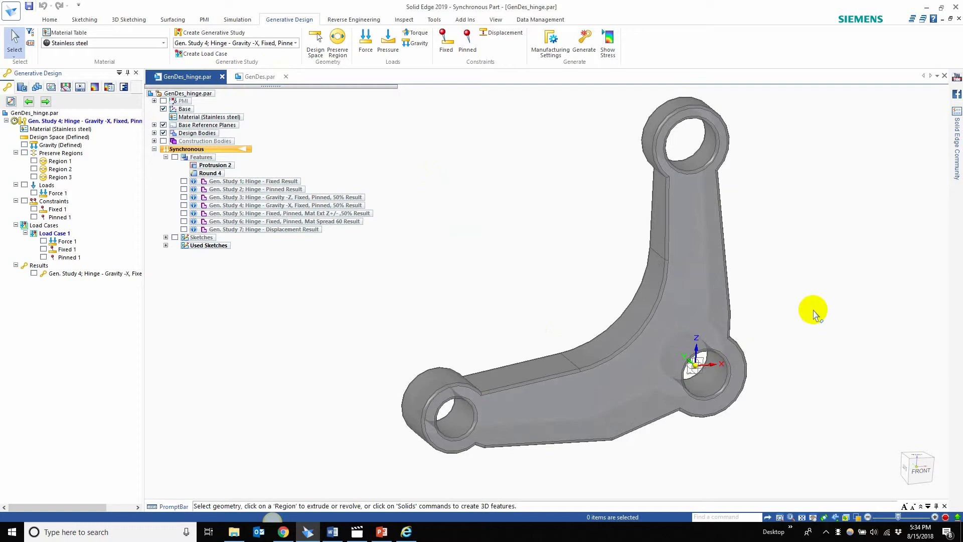
{"action": "middle_click_drag", "start_coordinate": [814, 314], "coordinate": [813, 315]}
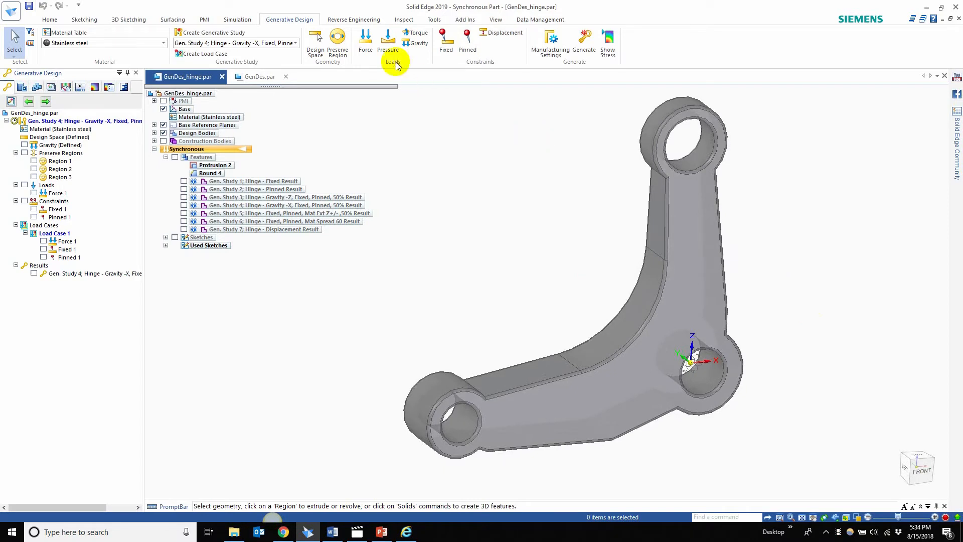
{"action": "mouse_move", "coordinate": [397, 88]}
{"action": "left_mouse_down"}
{"action": "mouse_move", "coordinate": [369, 88]}
{"action": "mouse_move", "coordinate": [378, 87]}
{"action": "left_mouse_up"}
{"action": "middle_click_drag", "start_coordinate": [546, 201], "coordinate": [545, 201]}
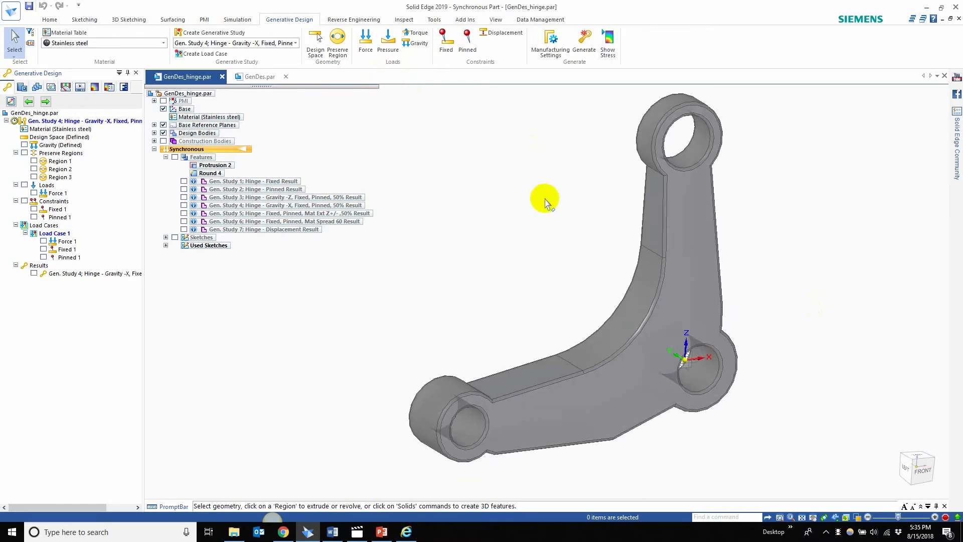